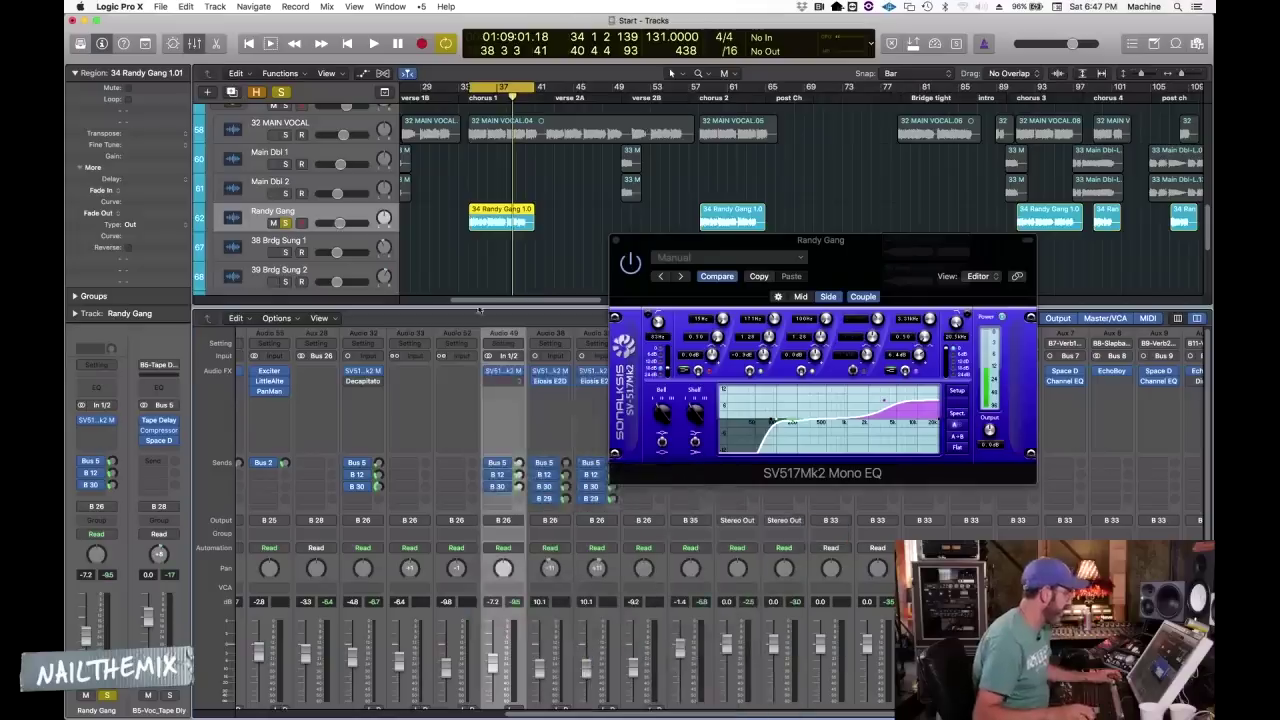
Step: Adjust the drive of Decapitator on the Randy Gang track during playback, and move the Decapitator and EQ windows apart
key(space)
drag(170, 245, 167, 196)
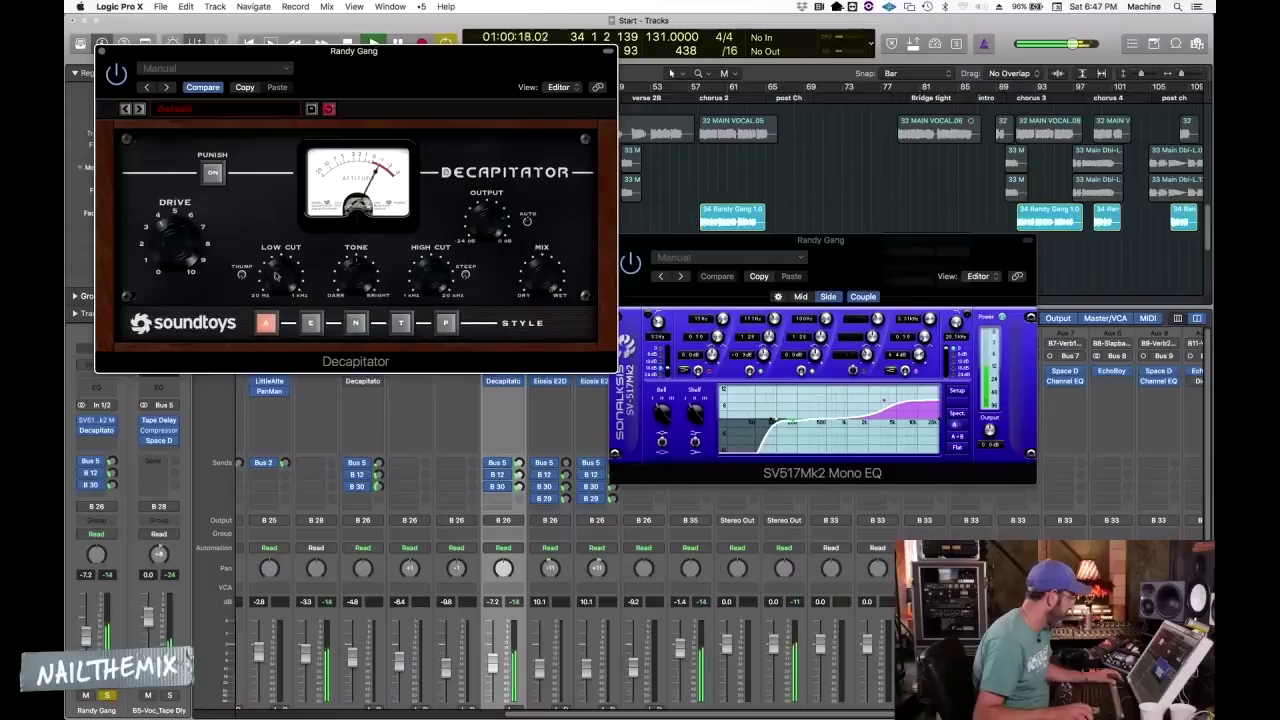
drag(415, 61, 484, 88)
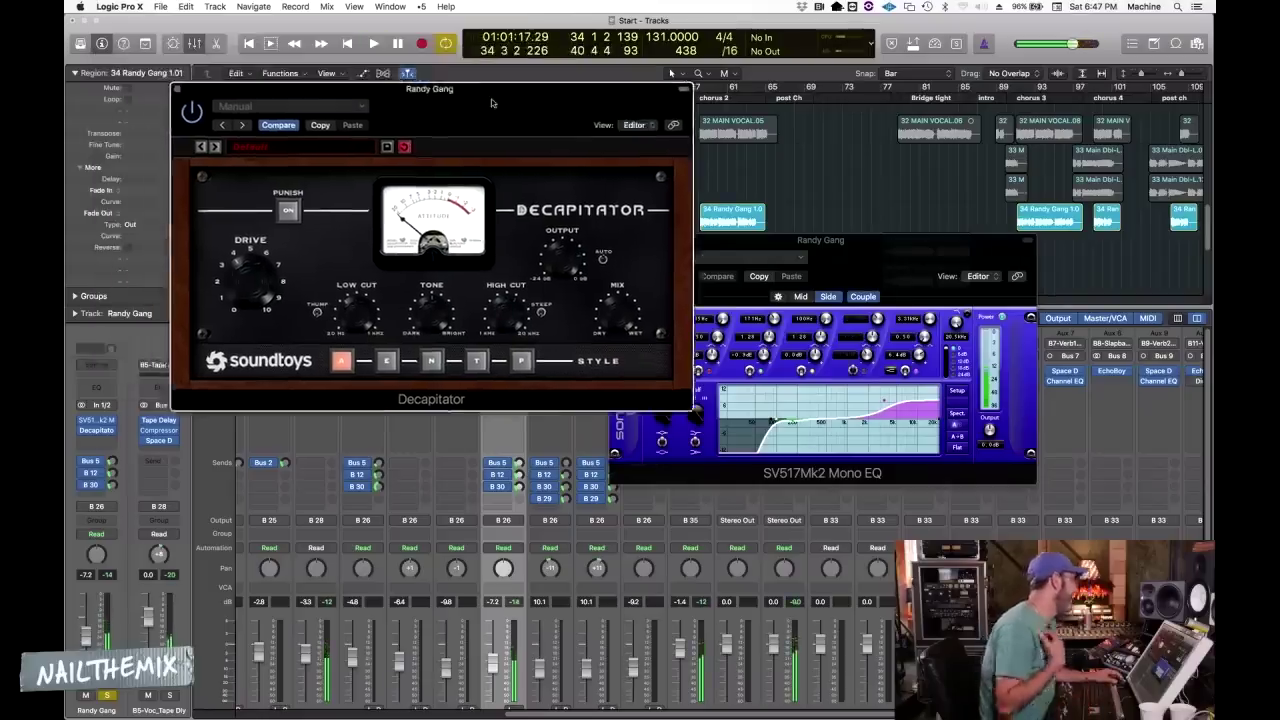
drag(772, 249, 839, 435)
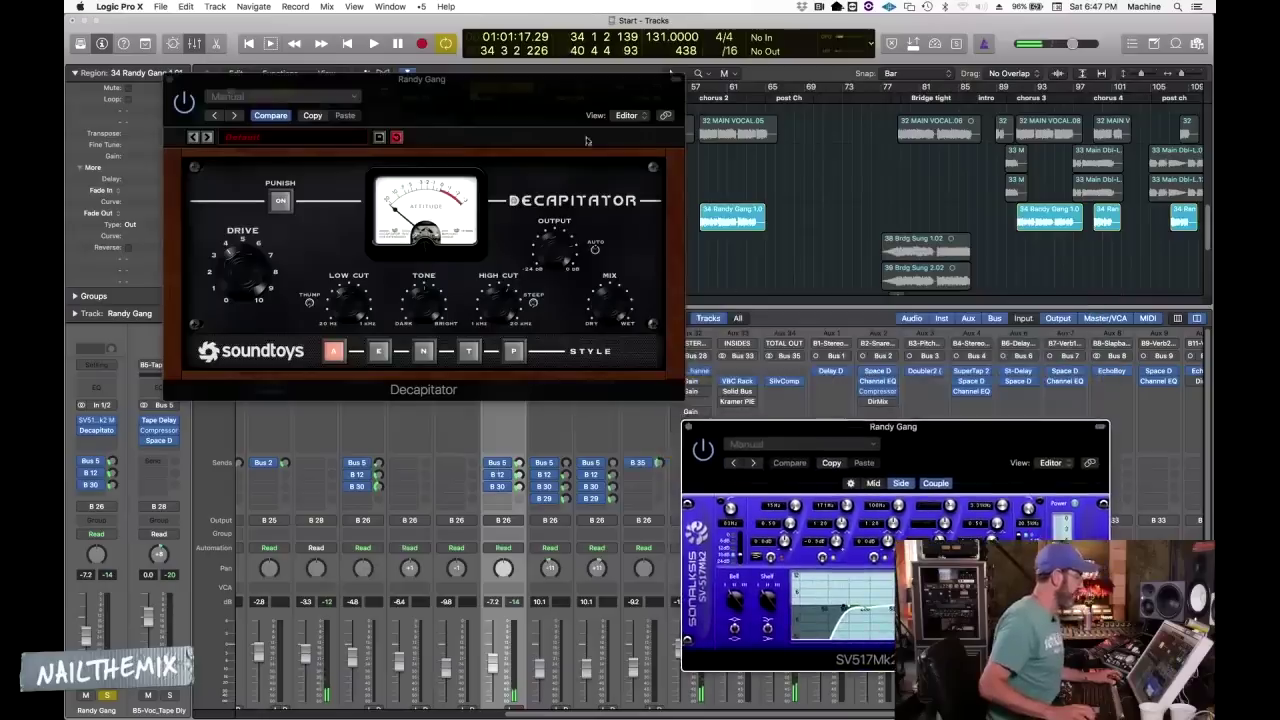
drag(460, 79, 603, 48)
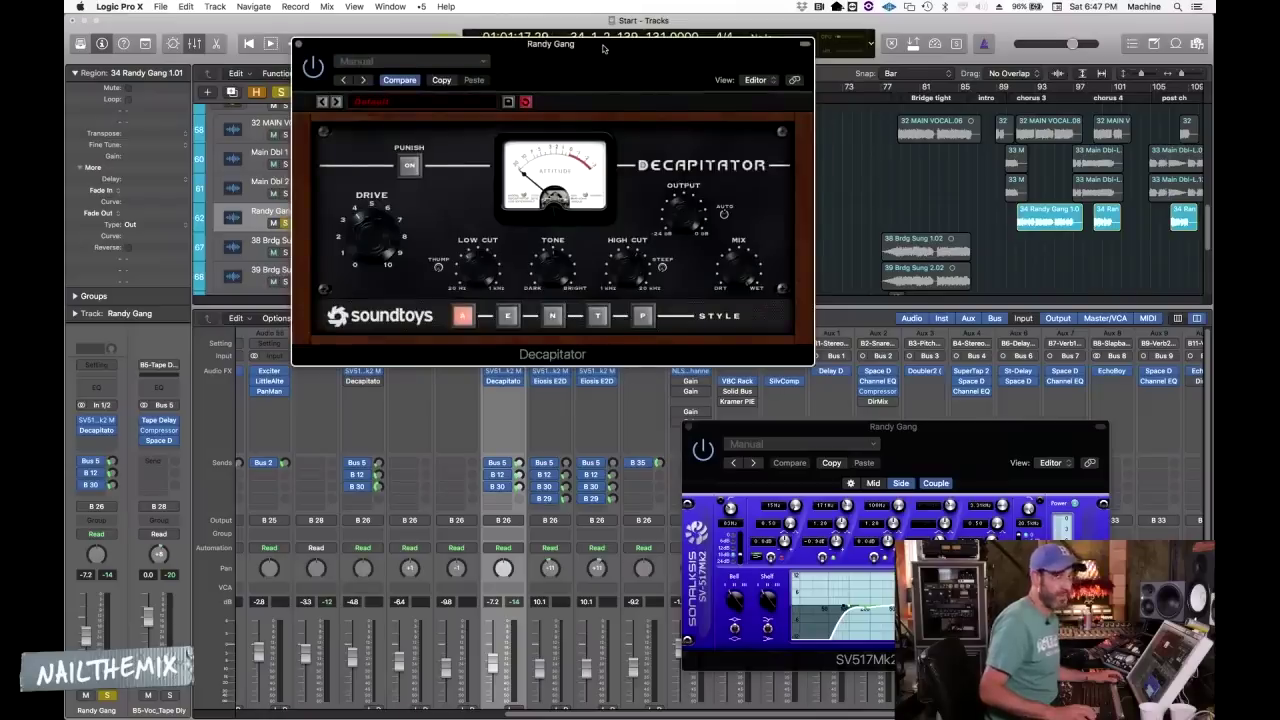
Step: Step through the Decapitator styles E and N on the Randy Gang track and choose style T
click(507, 316)
click(552, 316)
click(597, 316)
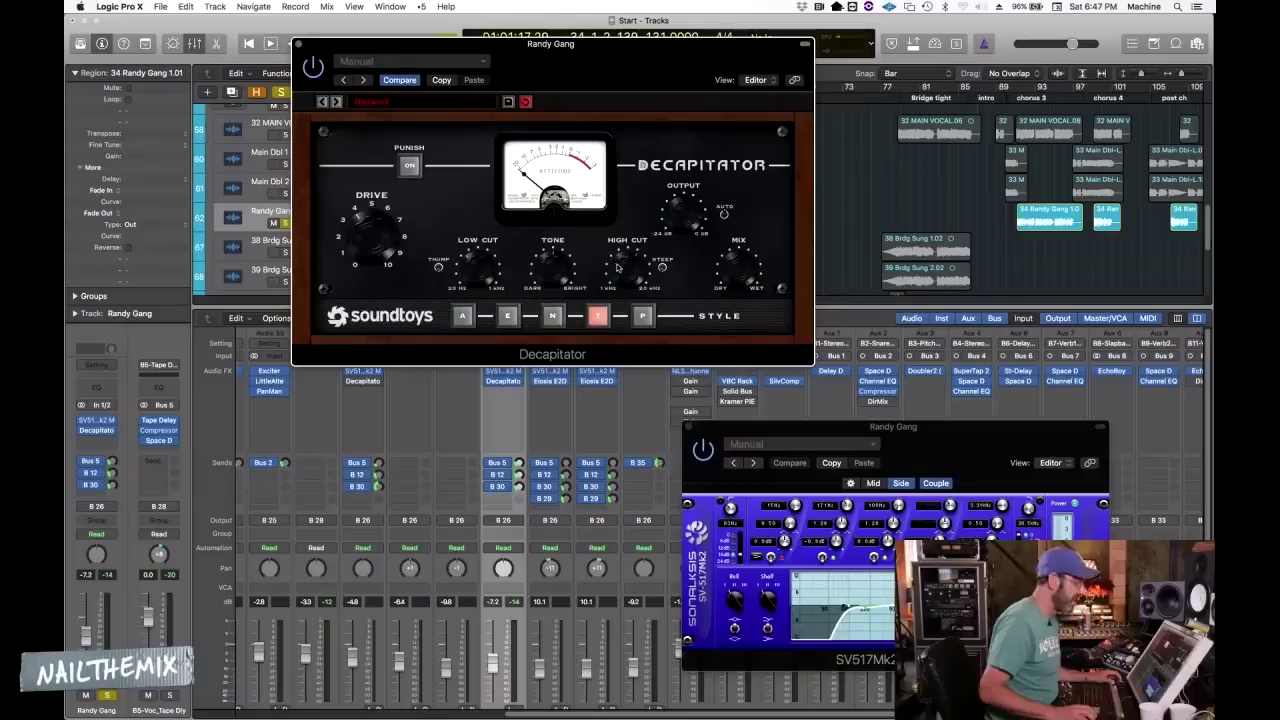
mouse_move(521, 59)
mouse_down()
mouse_move(515, 95)
mouse_move(497, 62)
mouse_up()
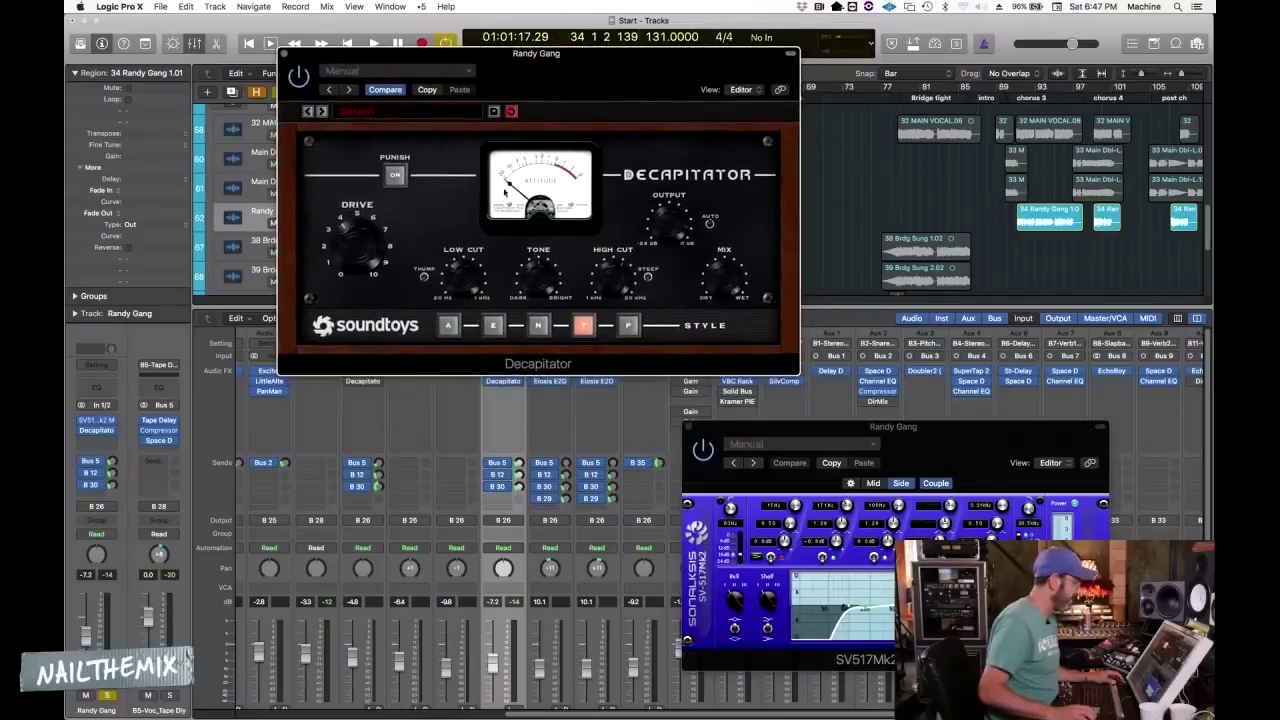
drag(504, 60, 503, 59)
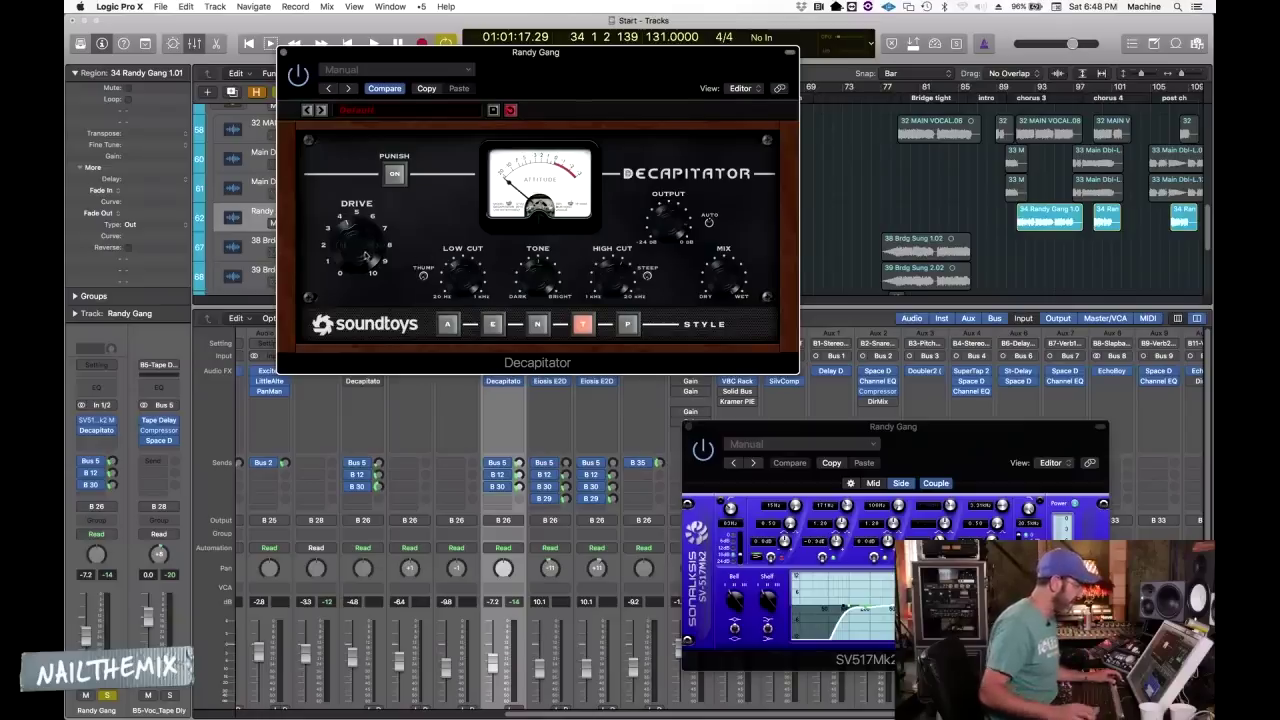
Step: Audition the Randy Gang track, set its level to -8.4 dB without solo, and close its Decapitator and EQ windows
key(space)
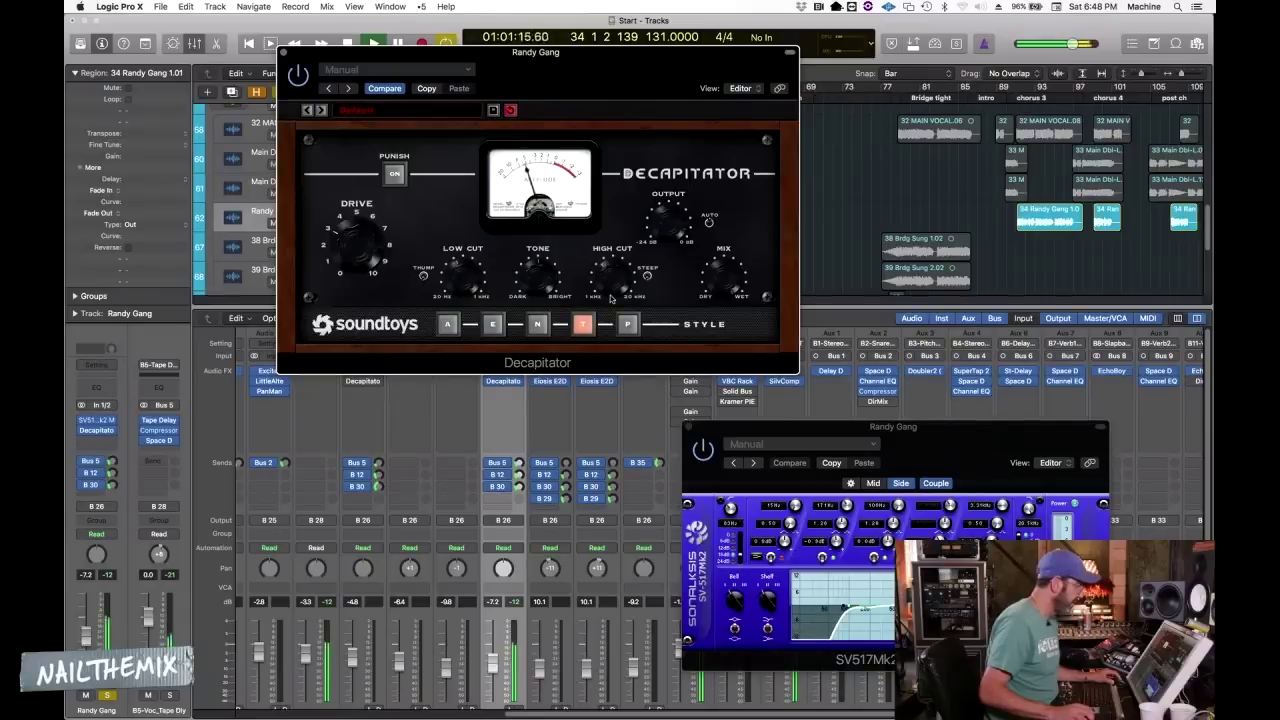
key(space)
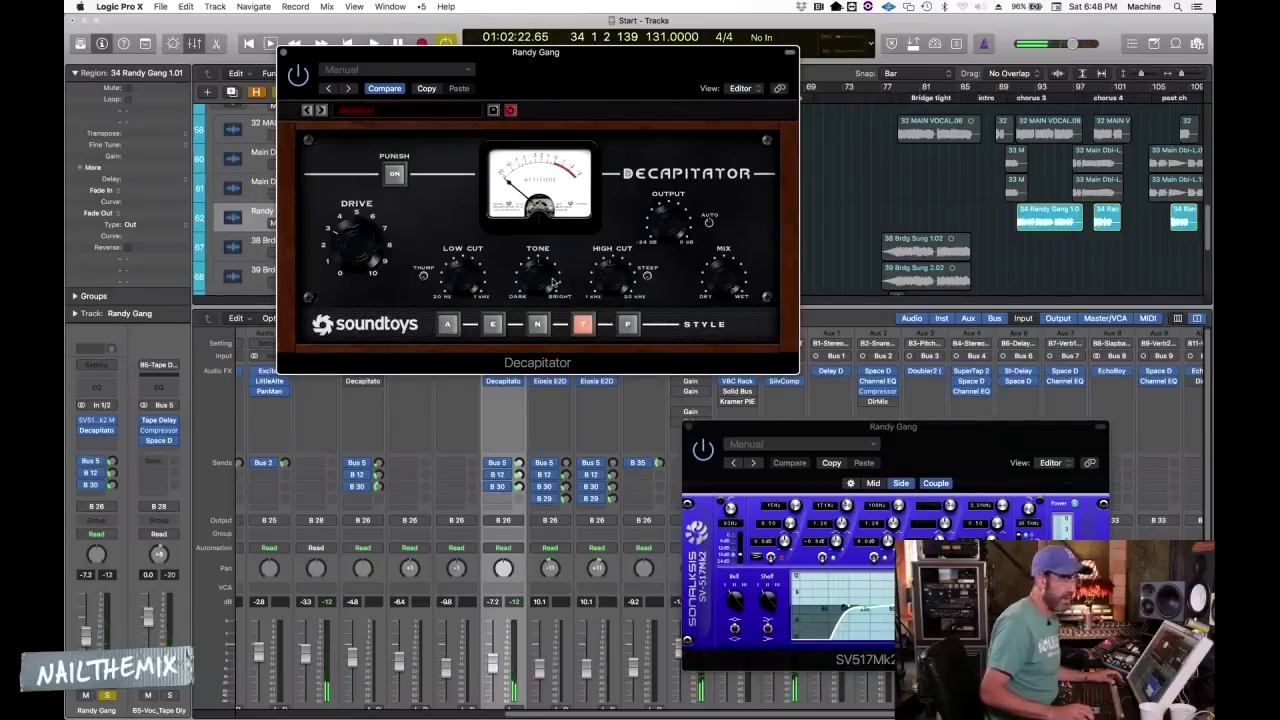
key(space)
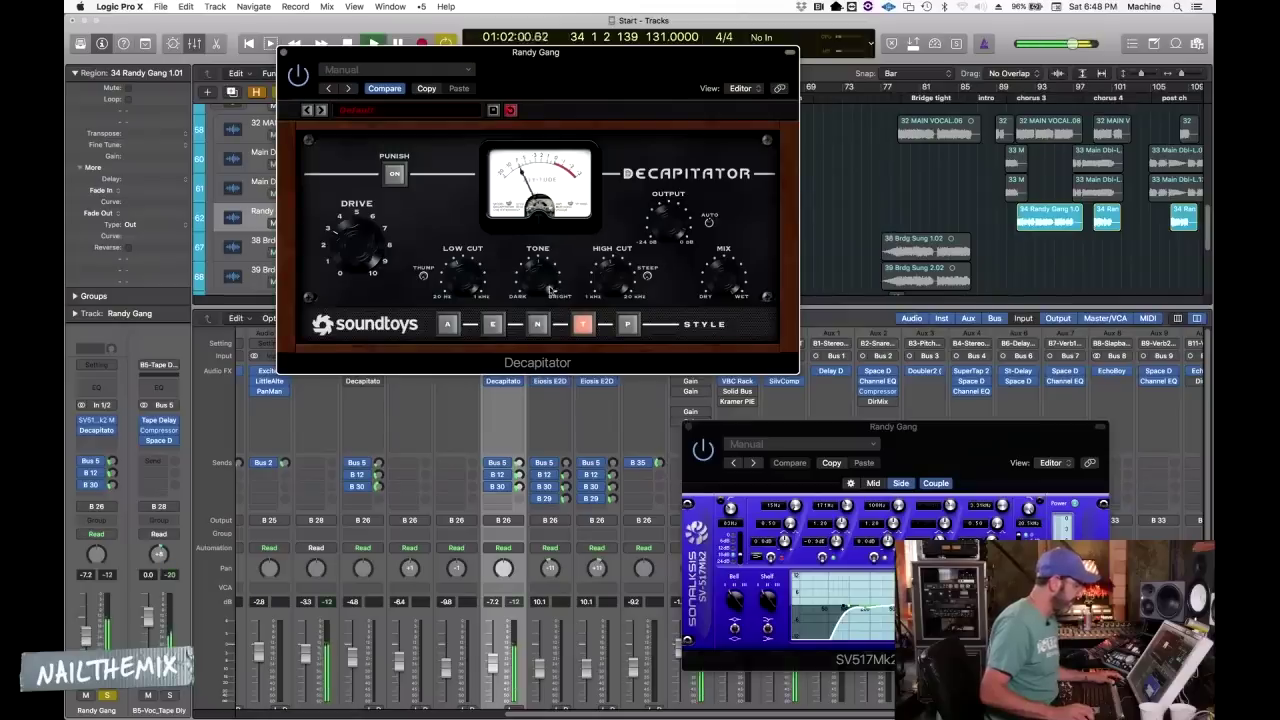
scroll(515, 708, down, 2)
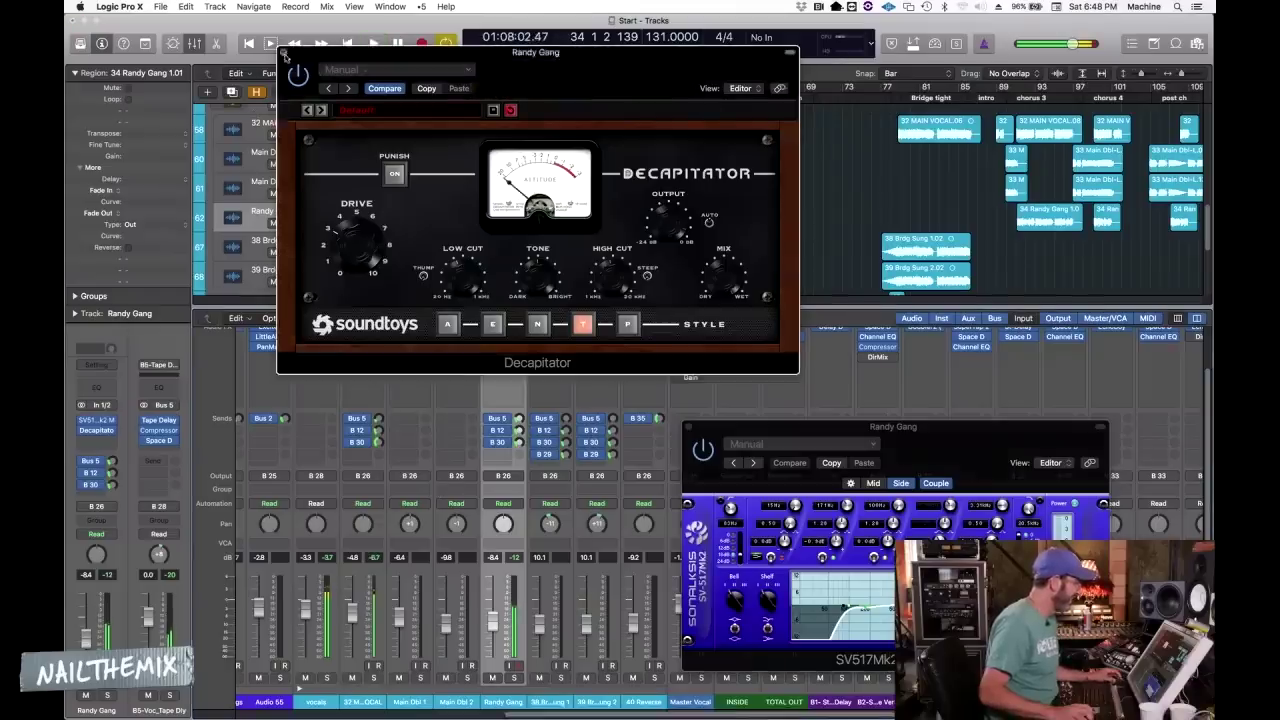
click(284, 52)
click(686, 426)
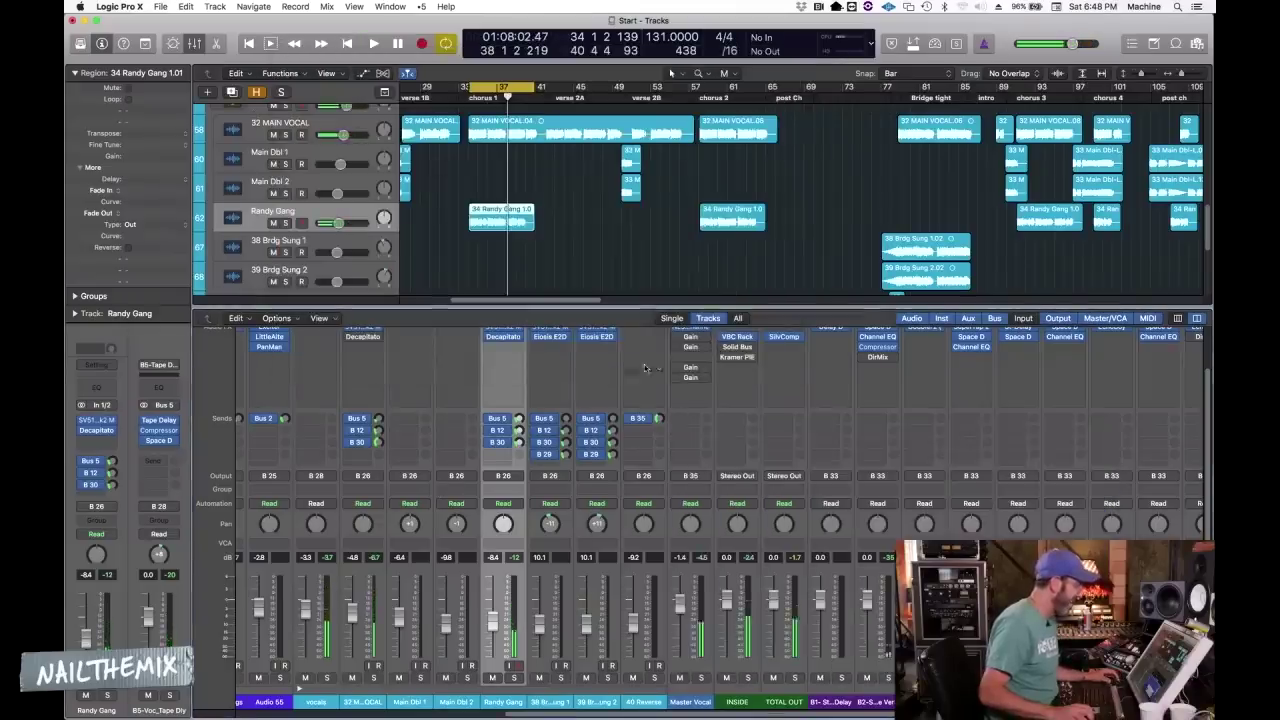
Step: Turn off cycle mode and play the full mix from chorus 1
click(698, 95)
click(523, 86)
click(487, 95)
key(space)
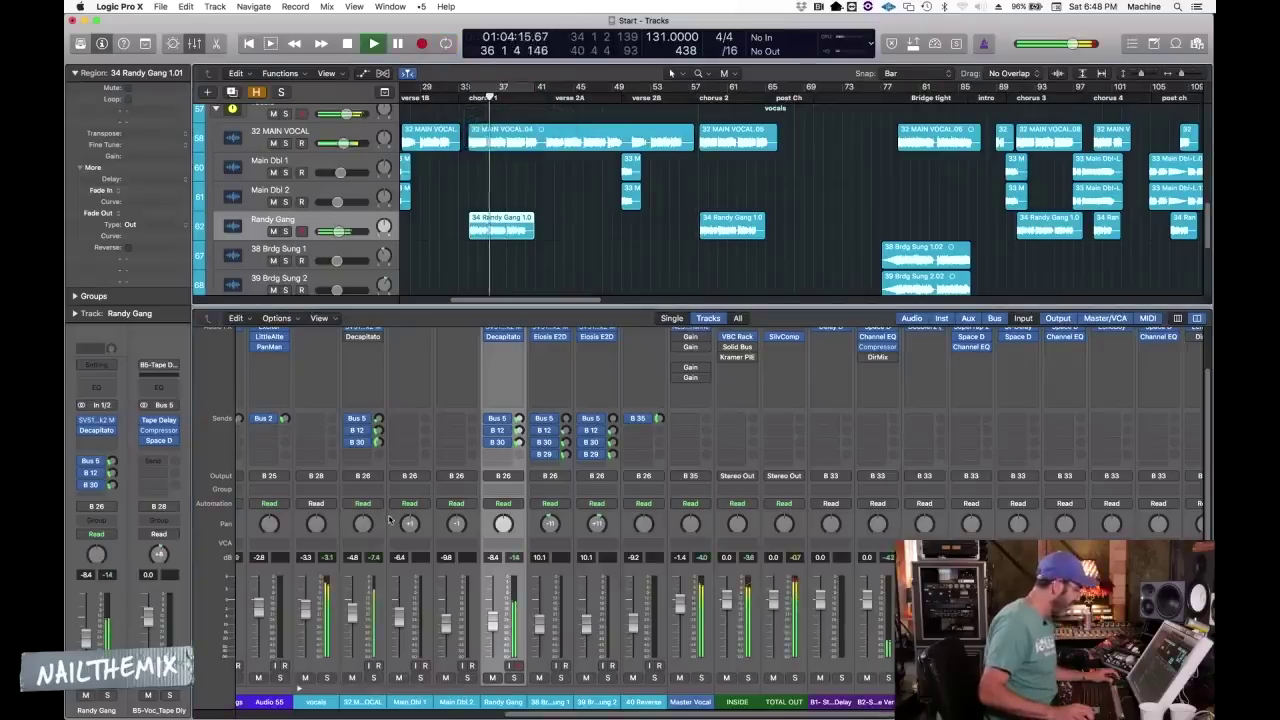
Step: Solo the 32 MAIN VOCAL track and play it with cycle mode on over chorus 1
click(373, 678)
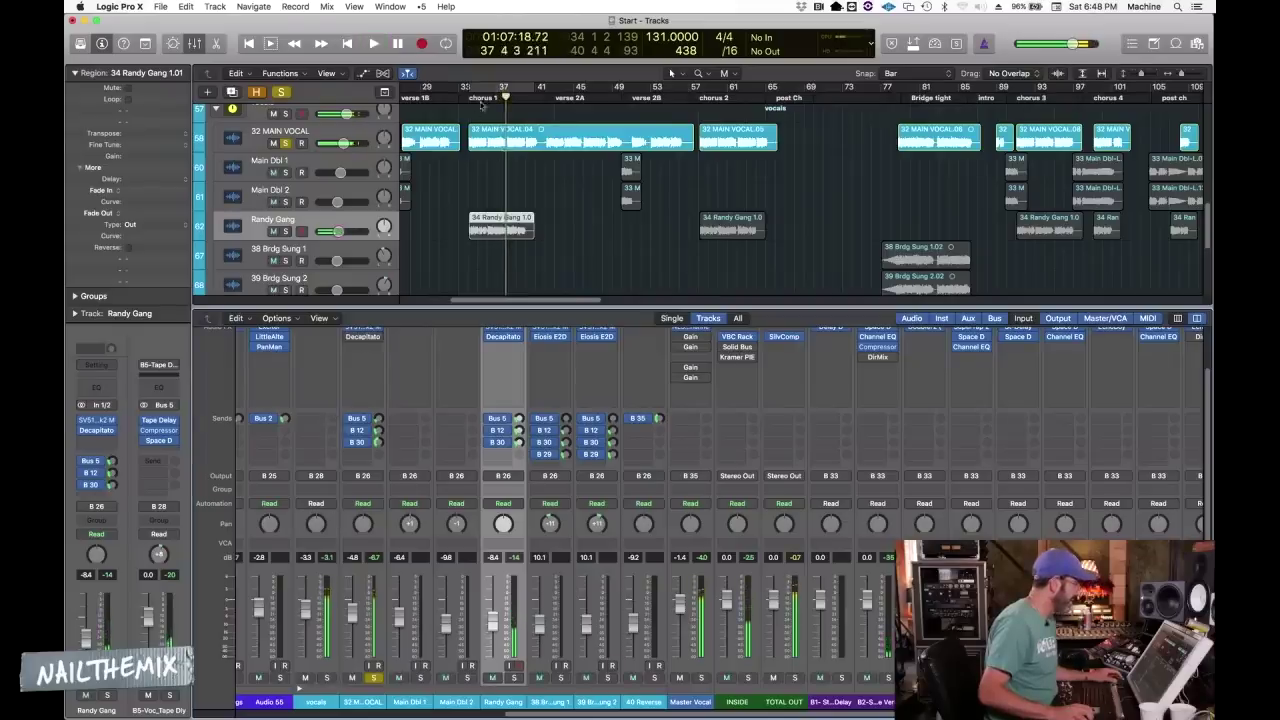
key(super+u)
click(495, 140)
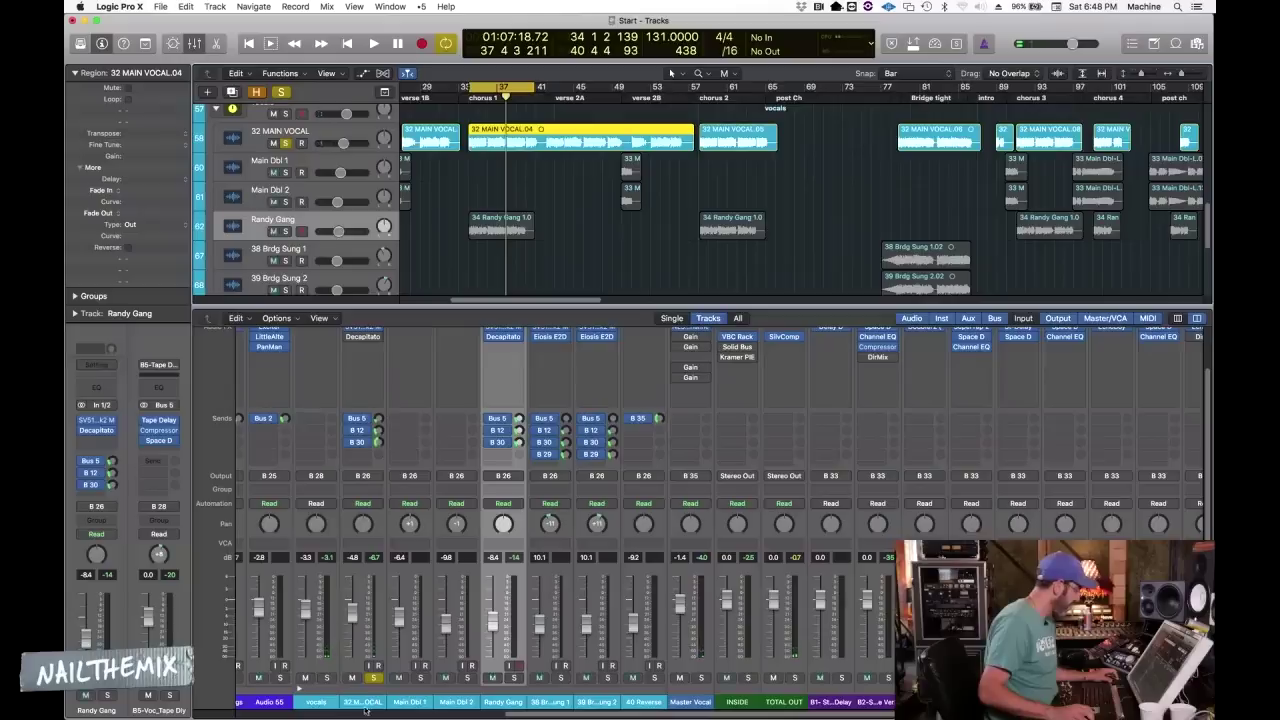
click(364, 704)
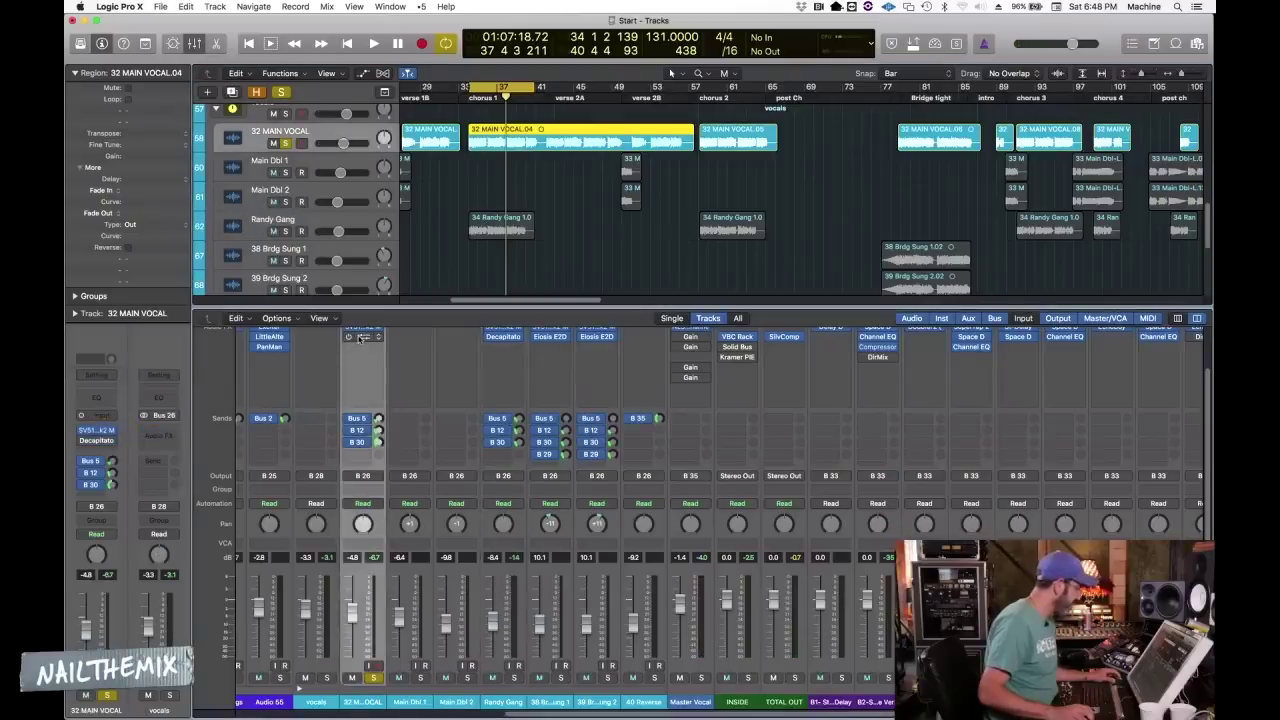
key(space)
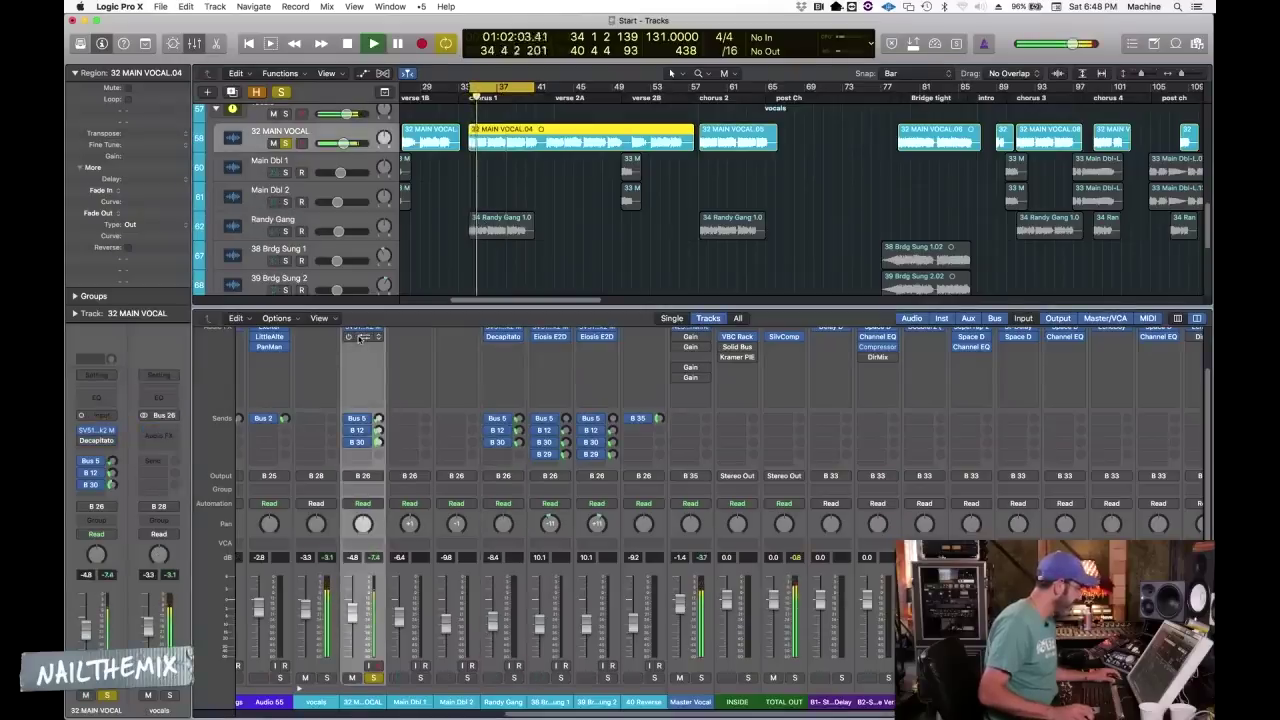
key(space)
Step: Open the main vocal's Decapitator and compare it bypassed and active over the looped chorus, leaving it on
click(363, 338)
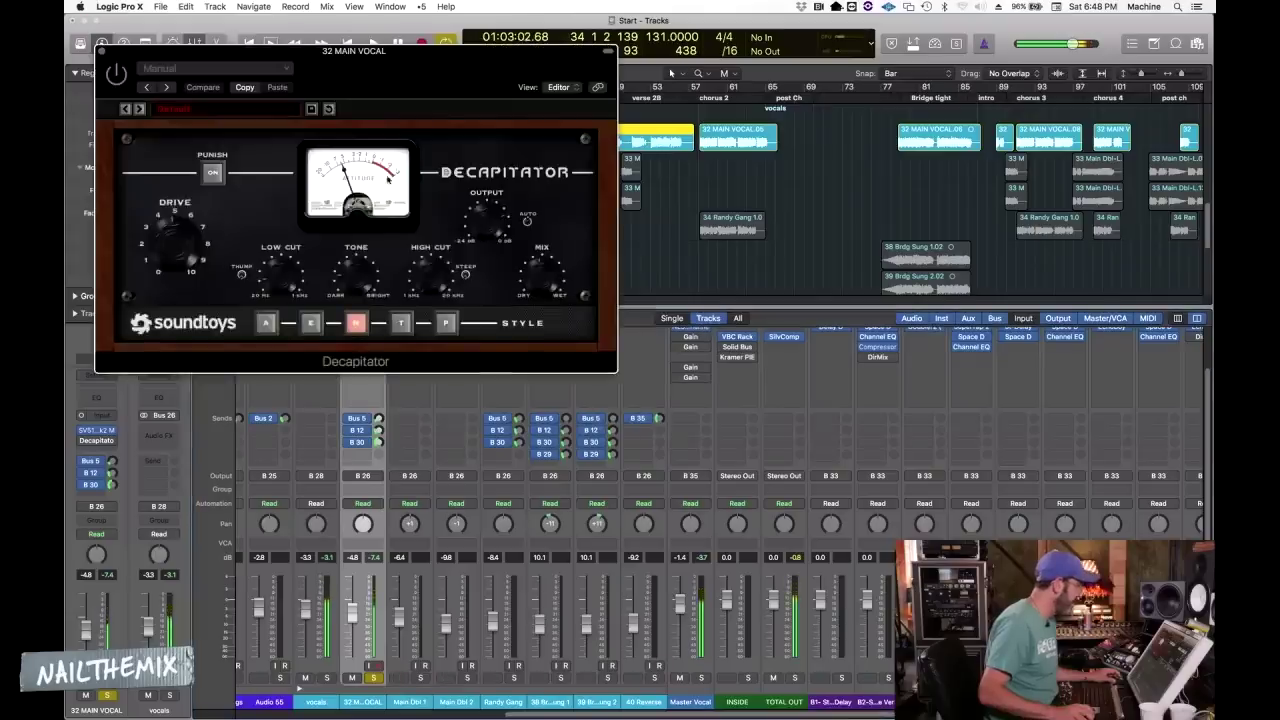
drag(406, 52, 821, 184)
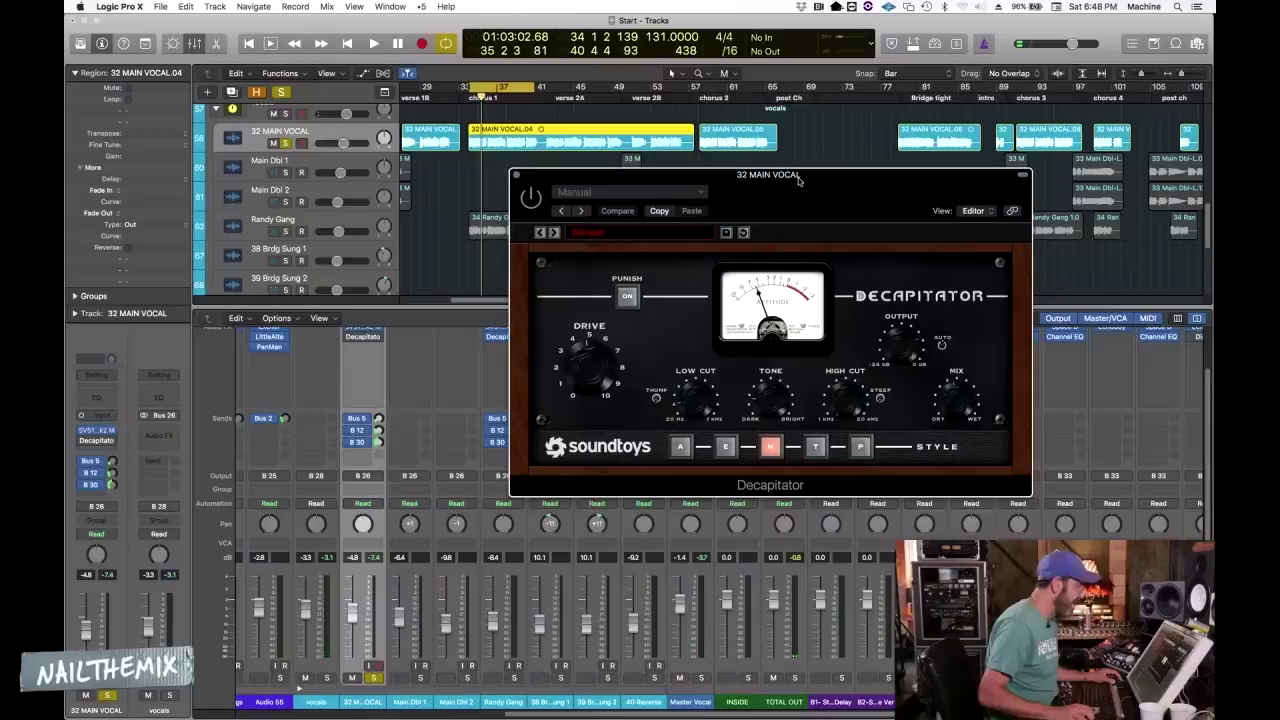
drag(764, 190, 769, 189)
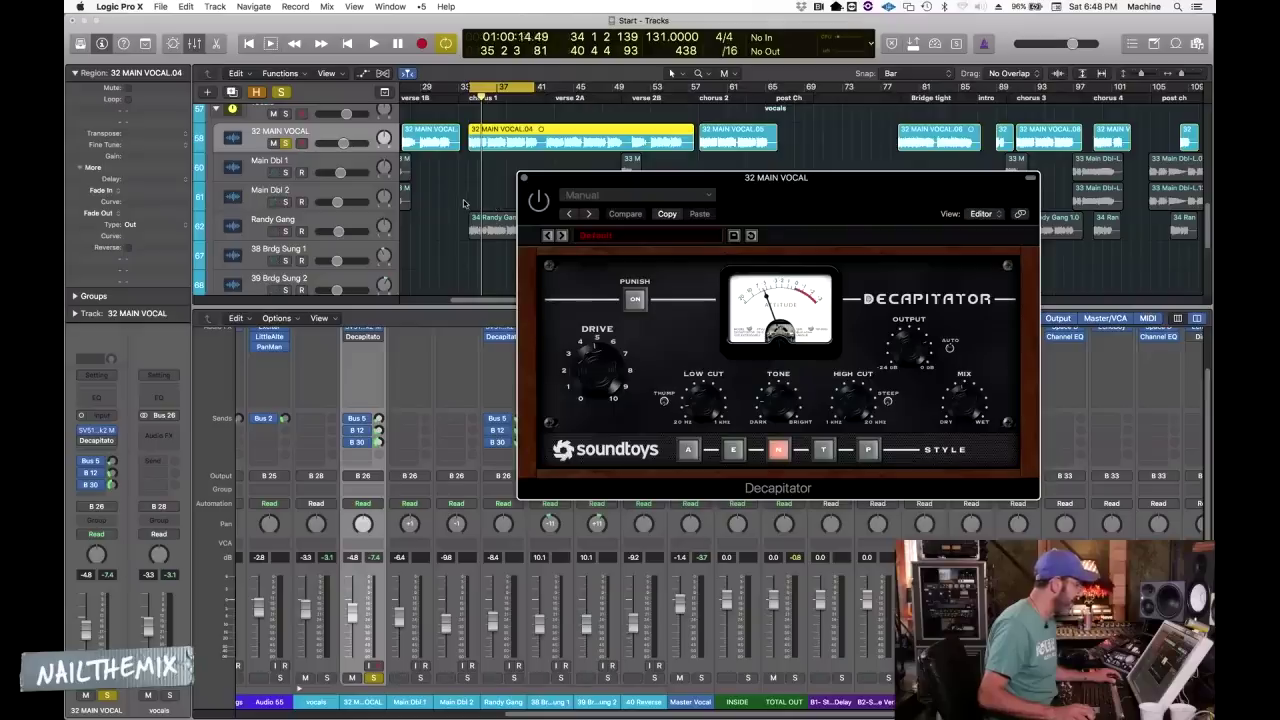
key(space)
key(space)
click(535, 204)
click(538, 200)
key(space)
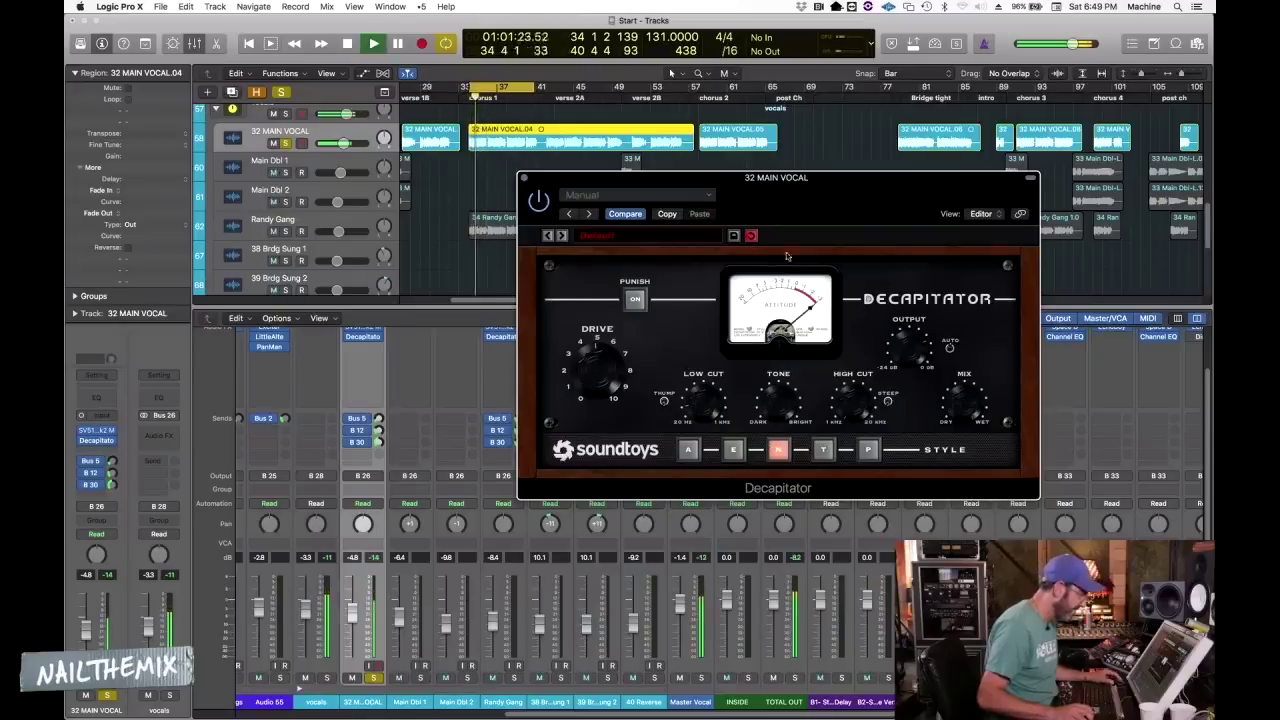
Step: Compare Decapitator styles A and E with style N on the main vocal during playback
click(688, 449)
click(733, 449)
click(776, 449)
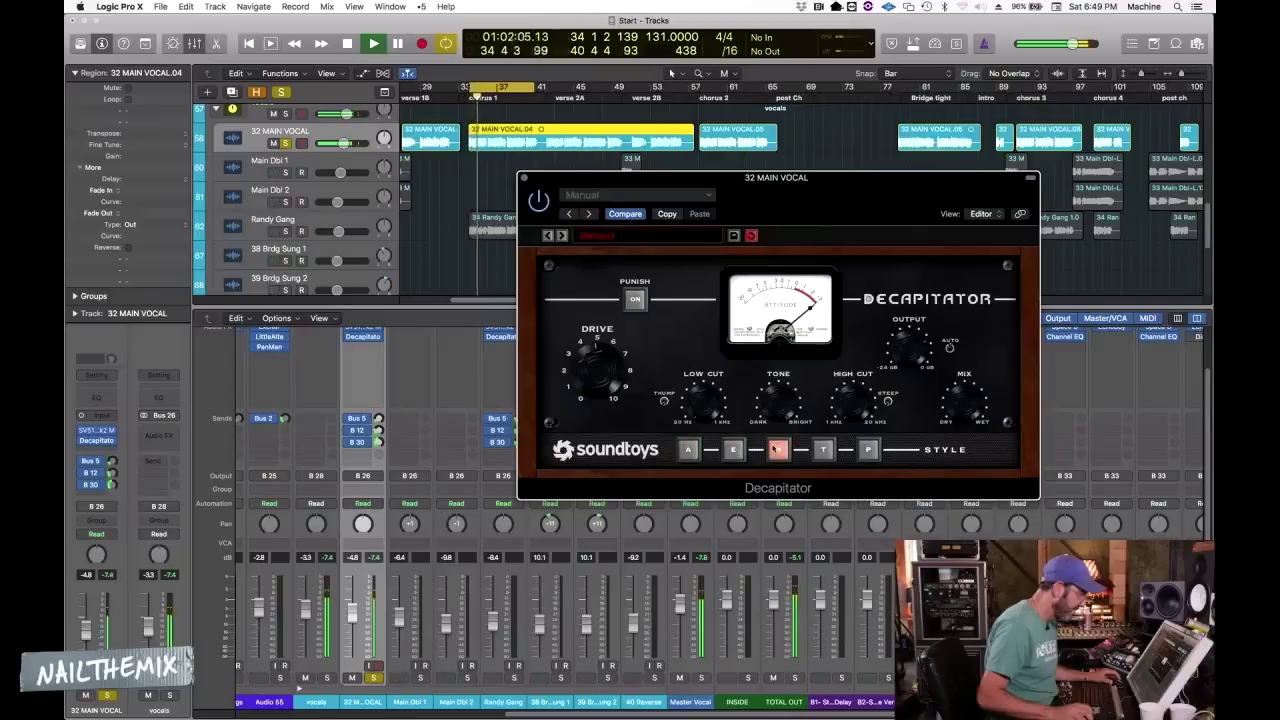
key(space)
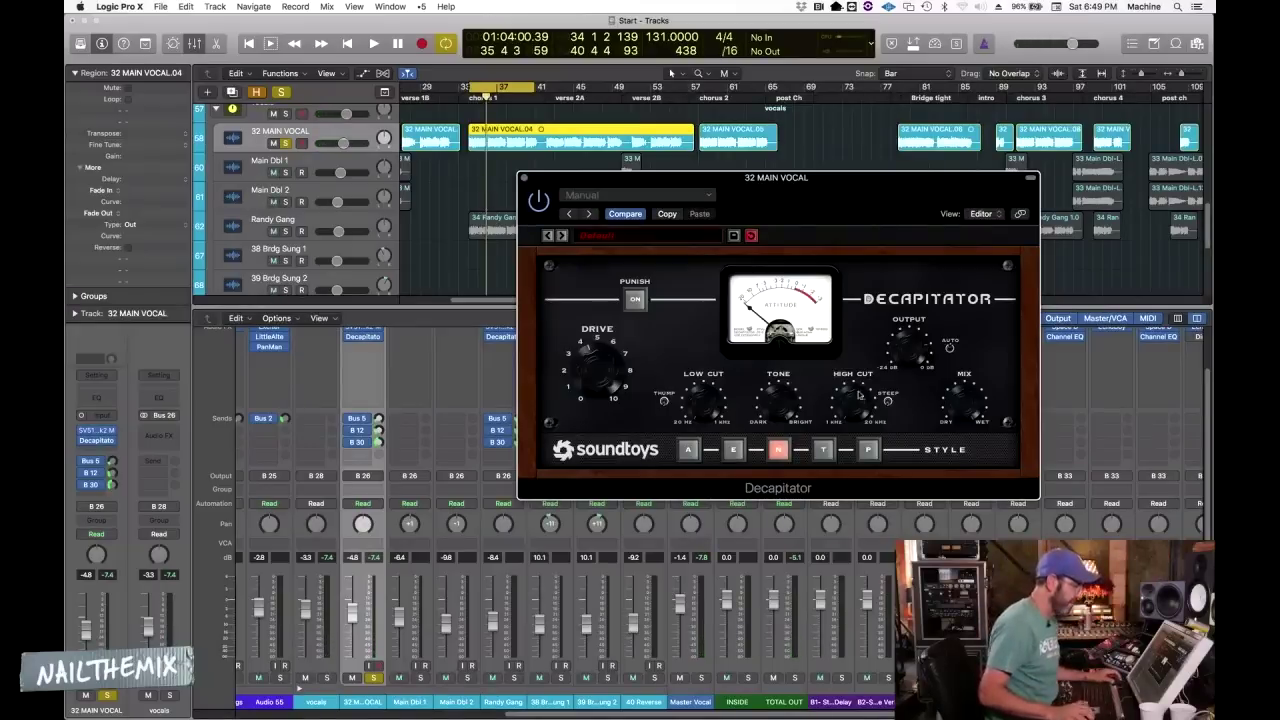
Step: Audition the soloed main vocal in chorus 1 with Decapitator active and bypassed
key(space)
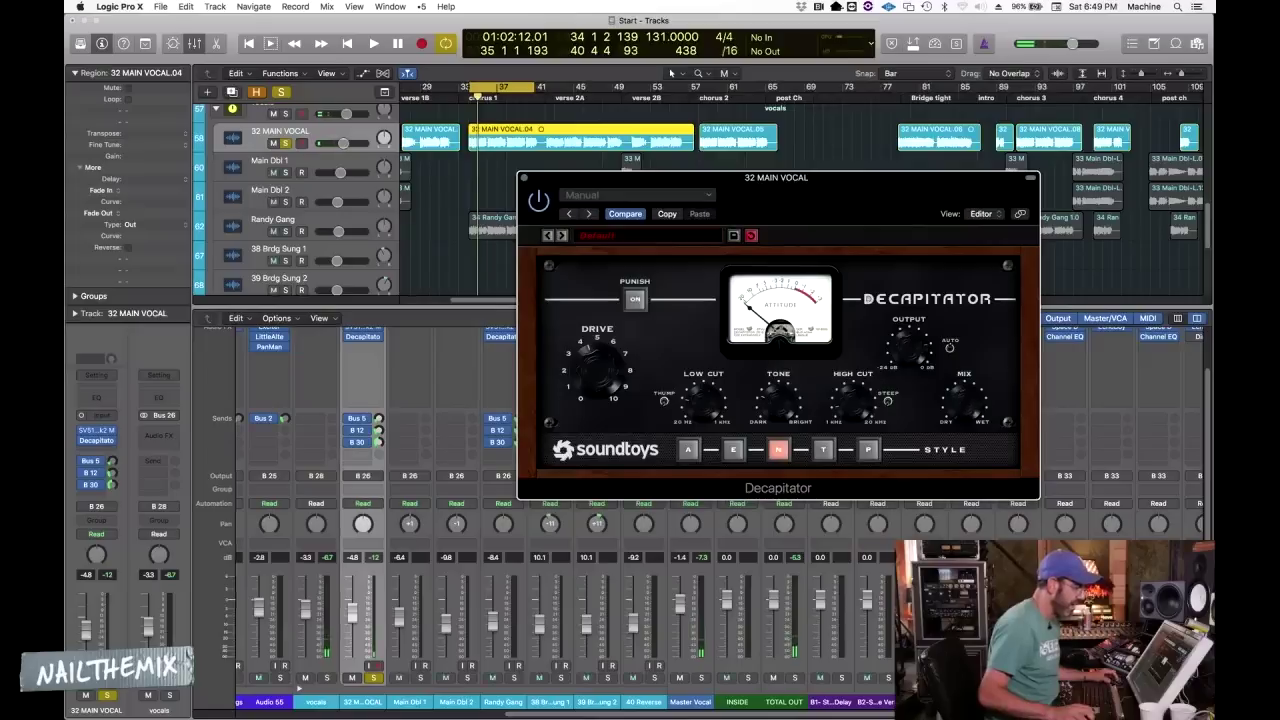
key(space)
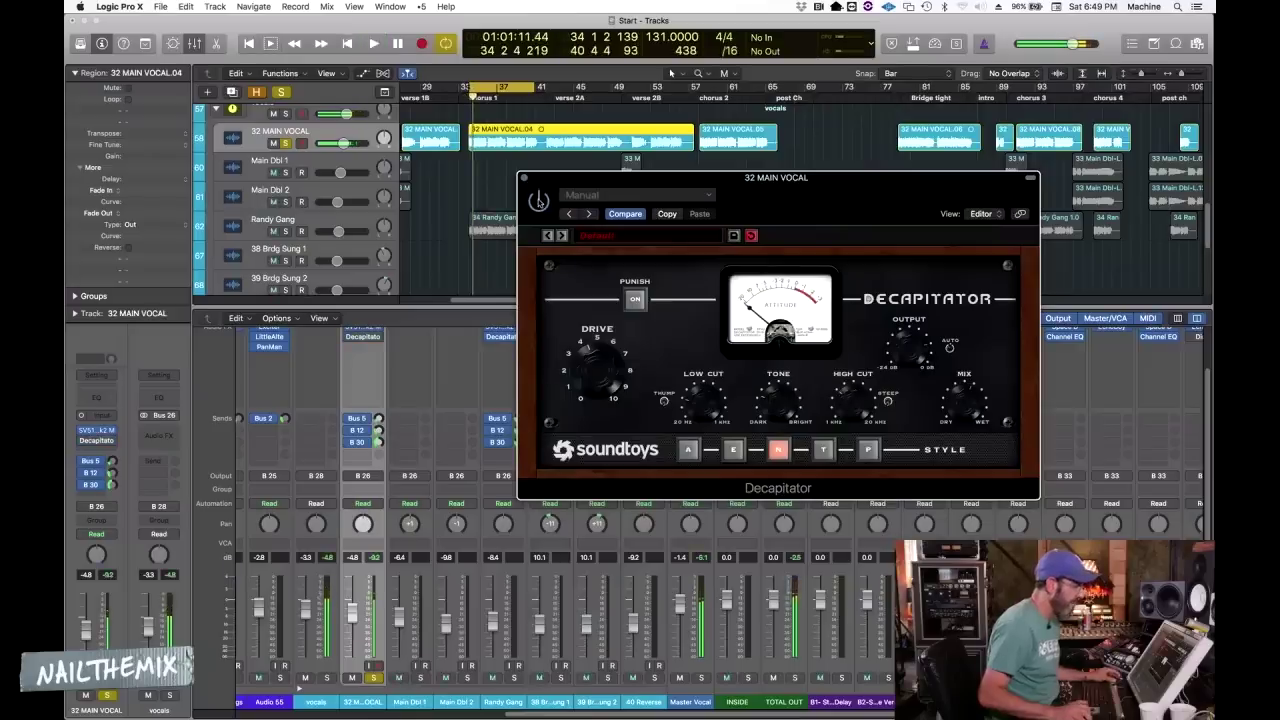
key(space)
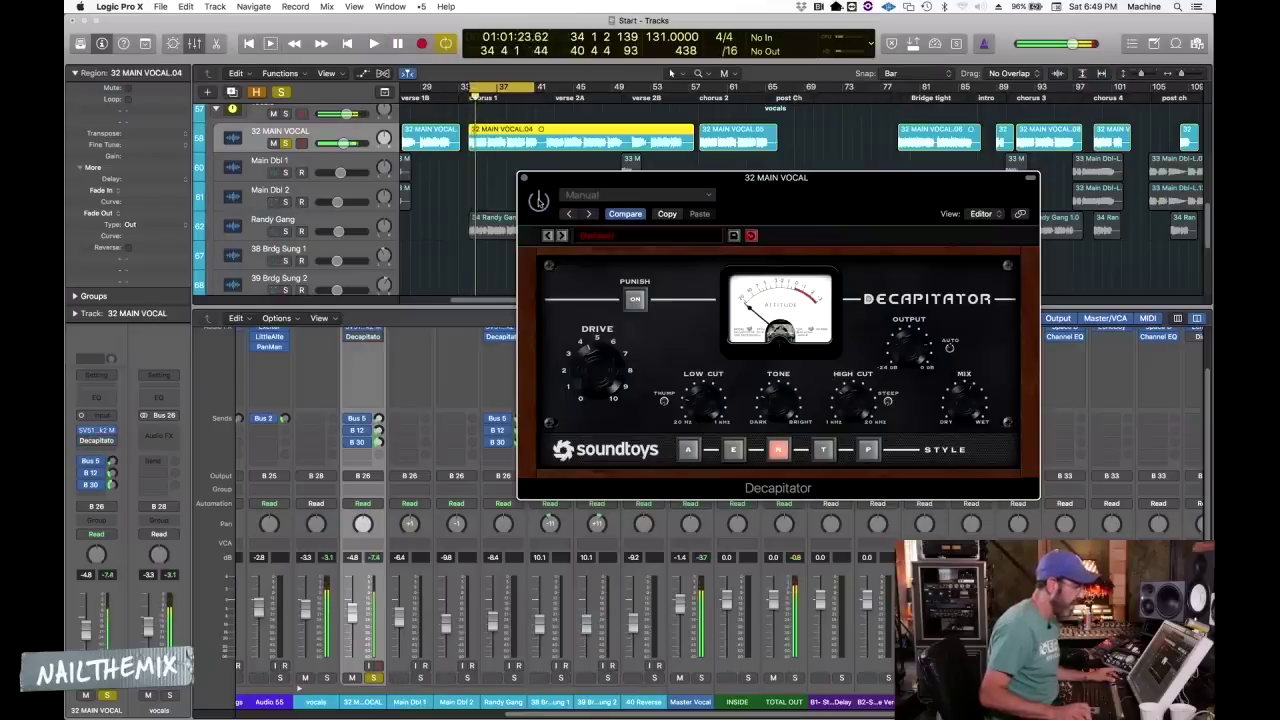
key(space)
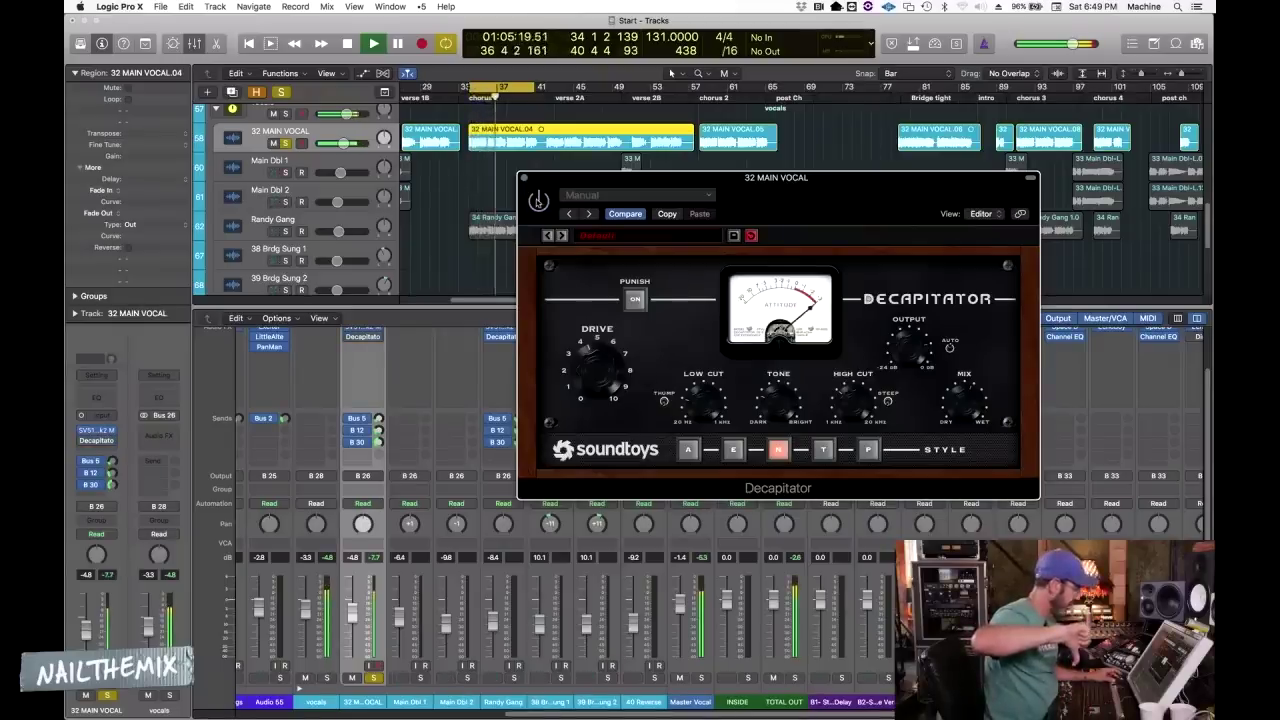
Step: Unsolo the main vocal to hear it in the full mix with Decapitator active, and close the plug-in window
click(374, 678)
key(Return)
click(770, 405)
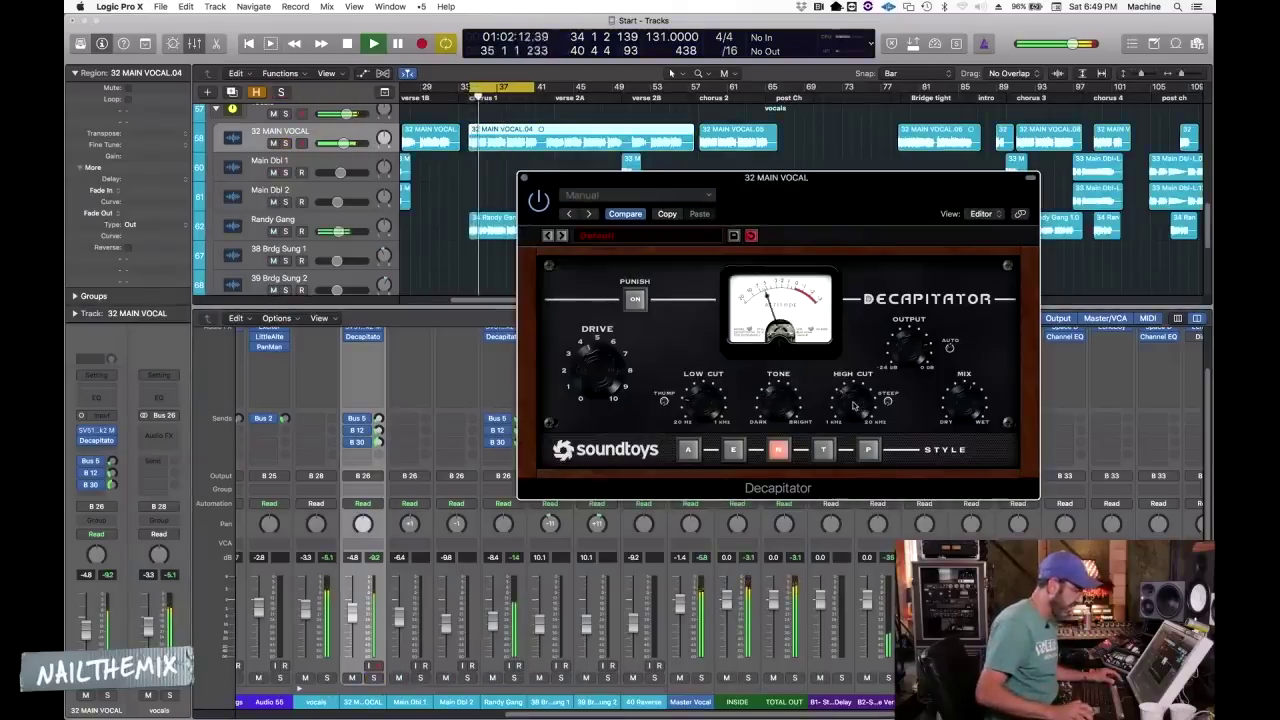
click(524, 180)
click(465, 160)
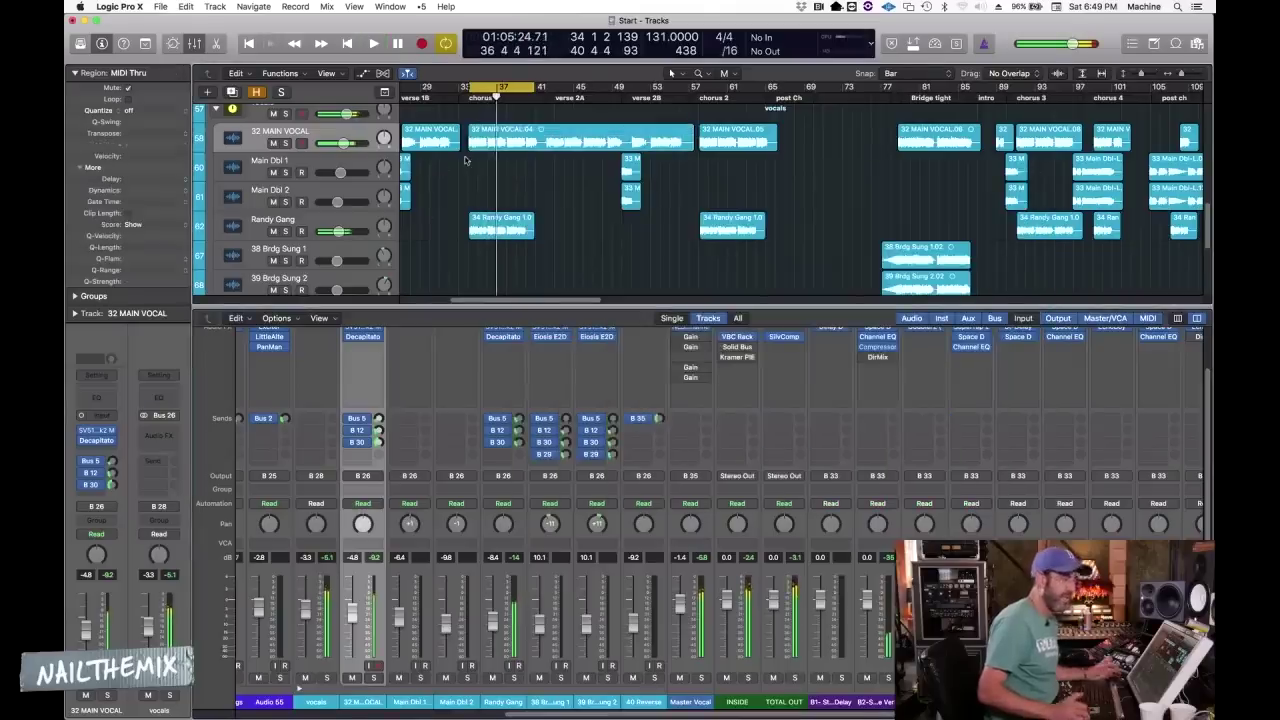
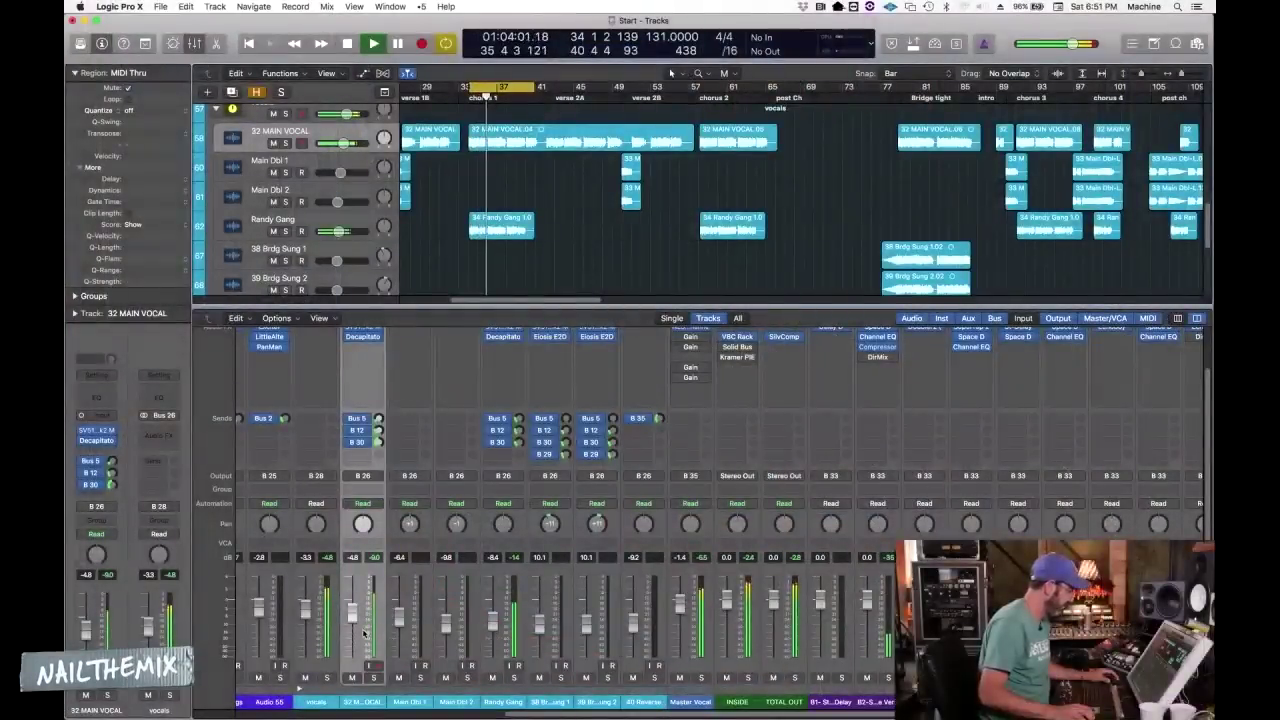
Step: Turn off cycle mode, play the mix from bar 49 into verse 2B, and select the Main Dbl 1 track
key(space)
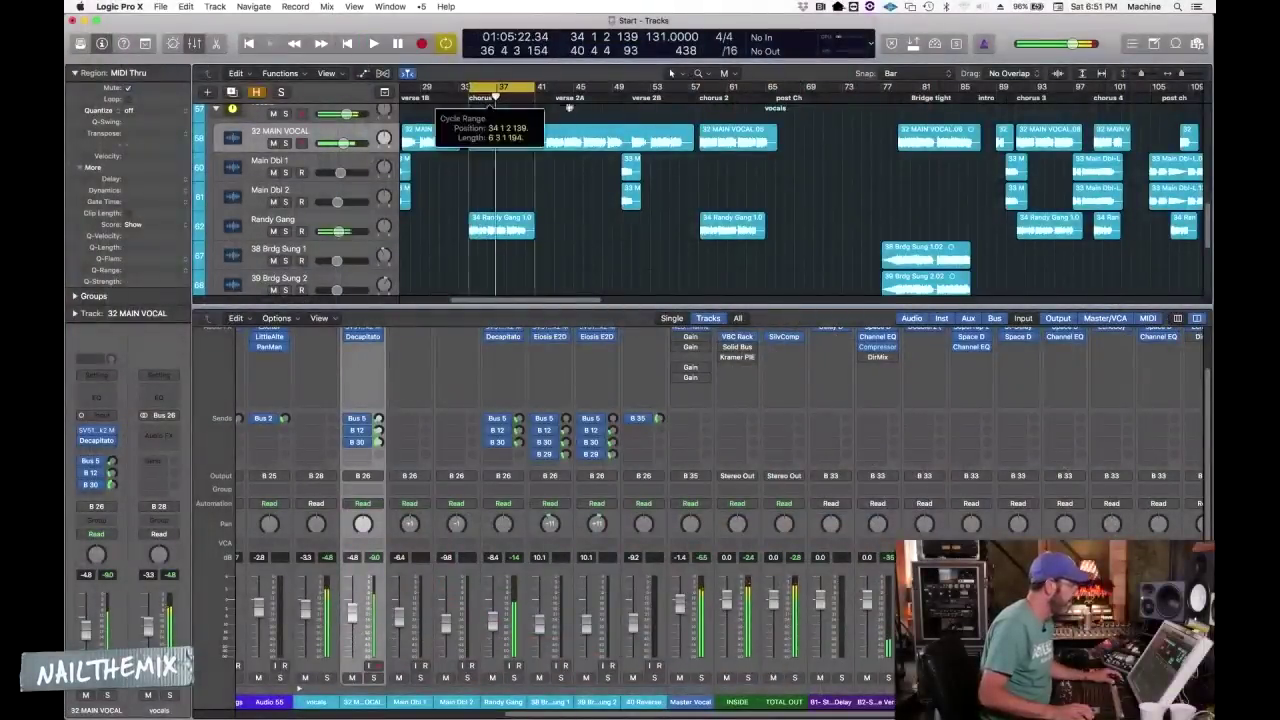
key(c)
click(611, 96)
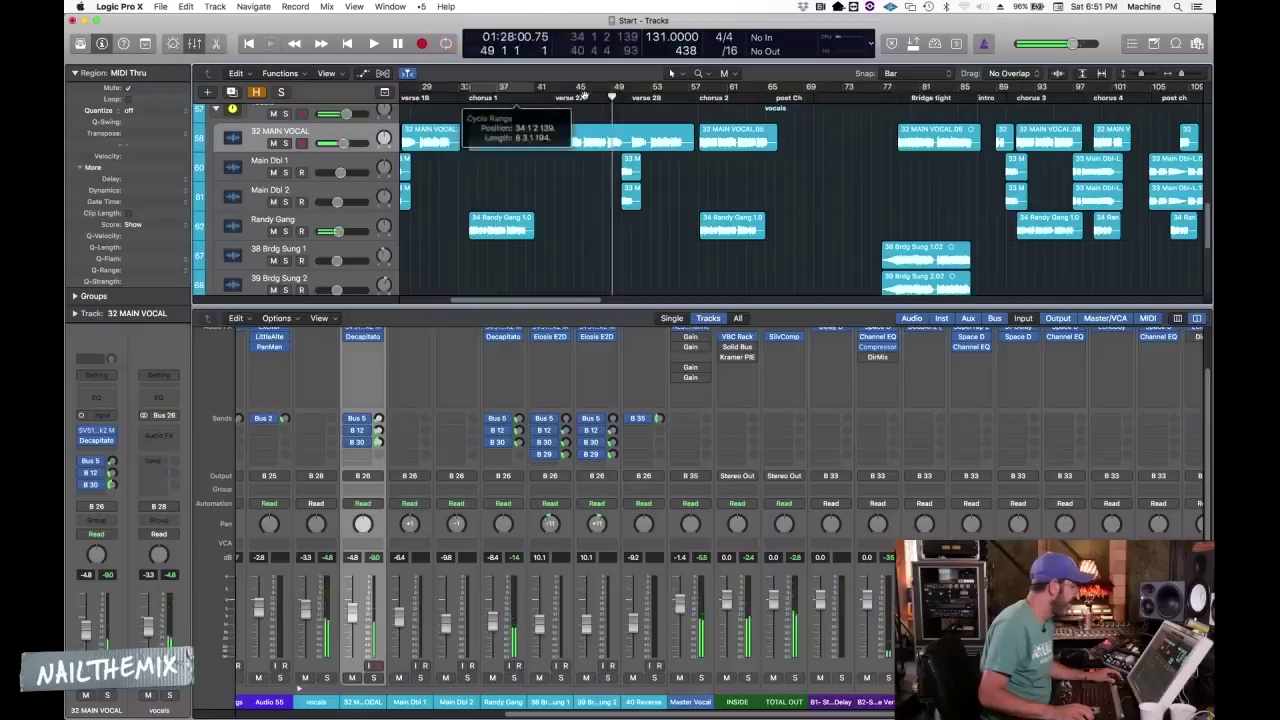
key(Down)
key(space)
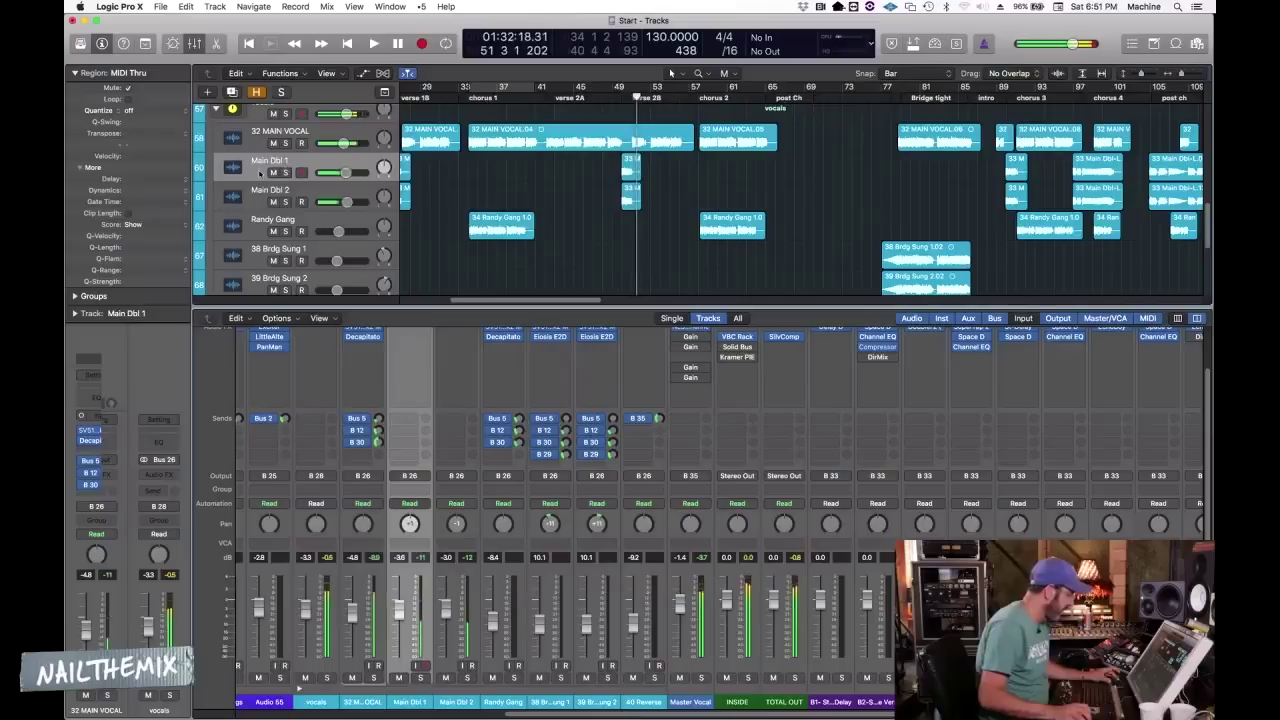
key(Up)
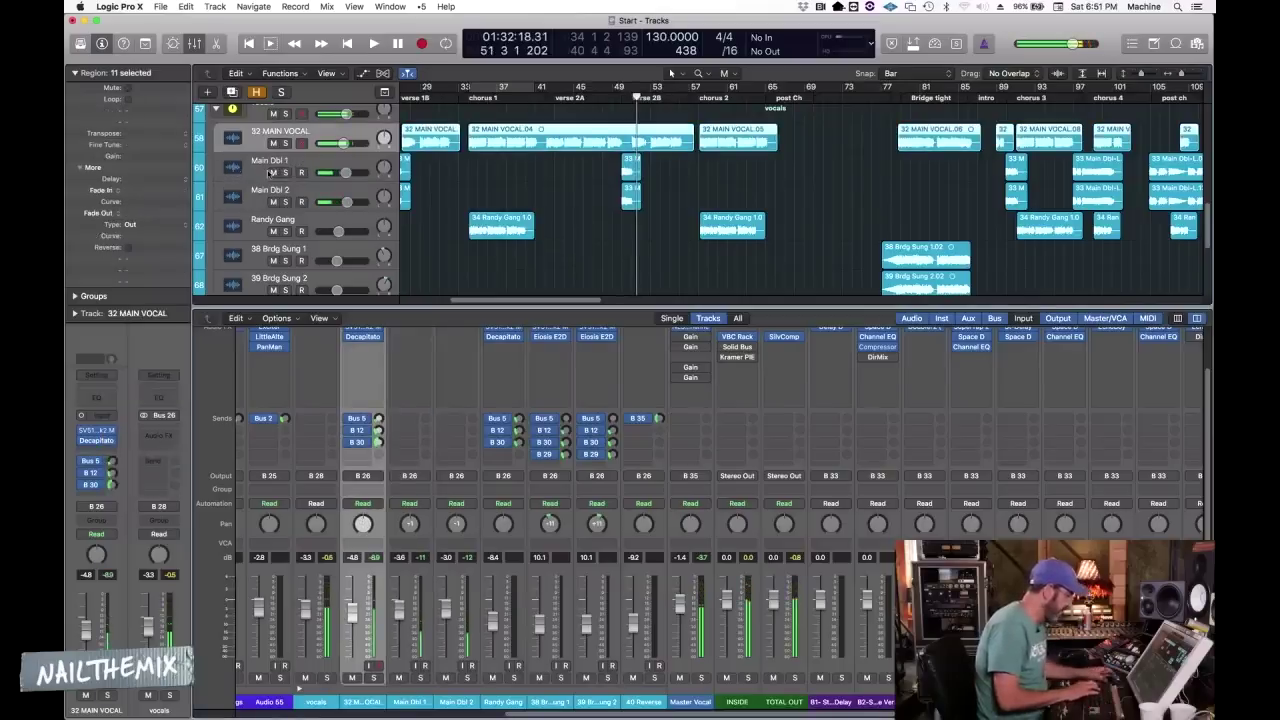
key(Down)
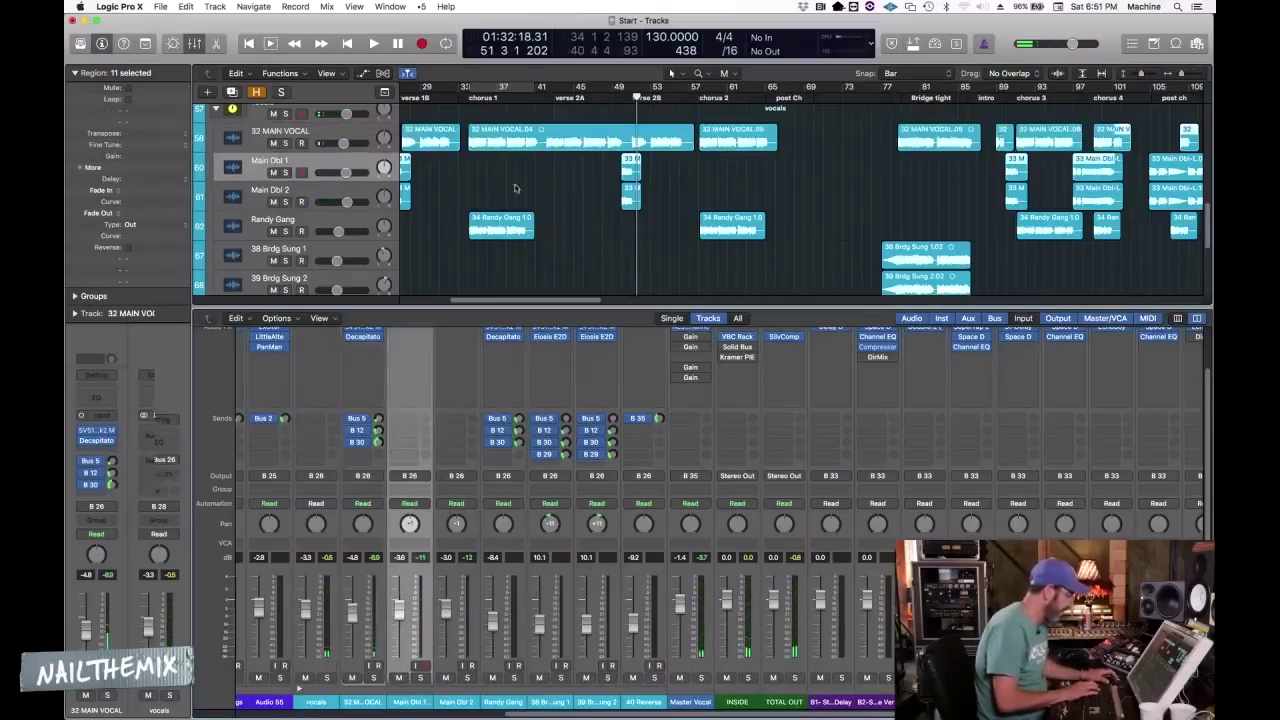
Step: Copy the main vocal's channel strip settings to Main Dbl 1 and 2, set both to -9.0 dB and pan them -39 and +33
key(Down)
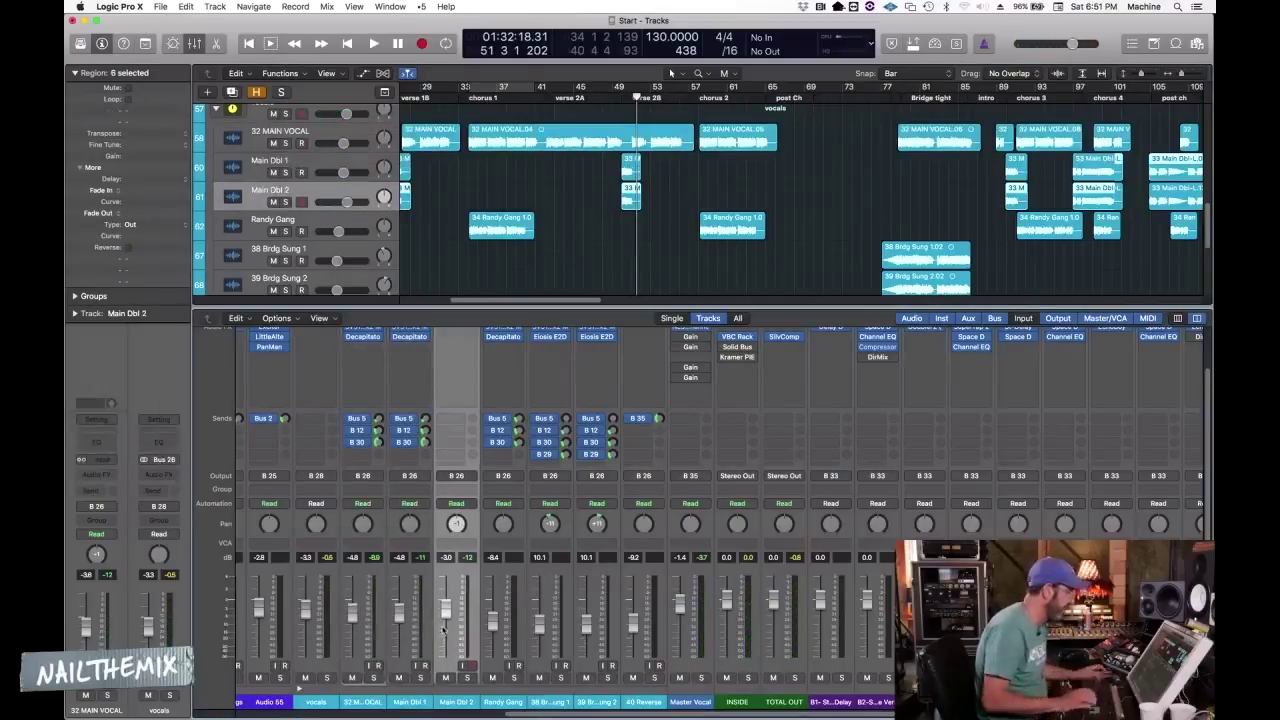
key(super+alt+v)
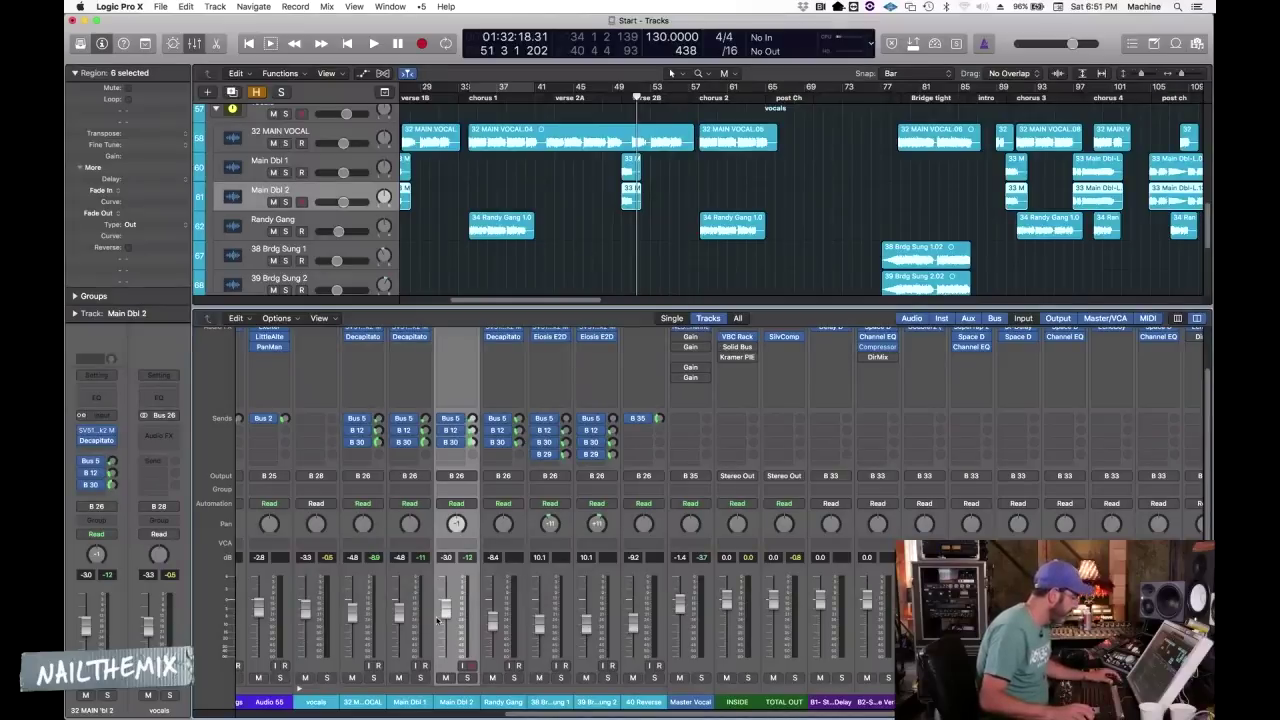
key(alt+super+v)
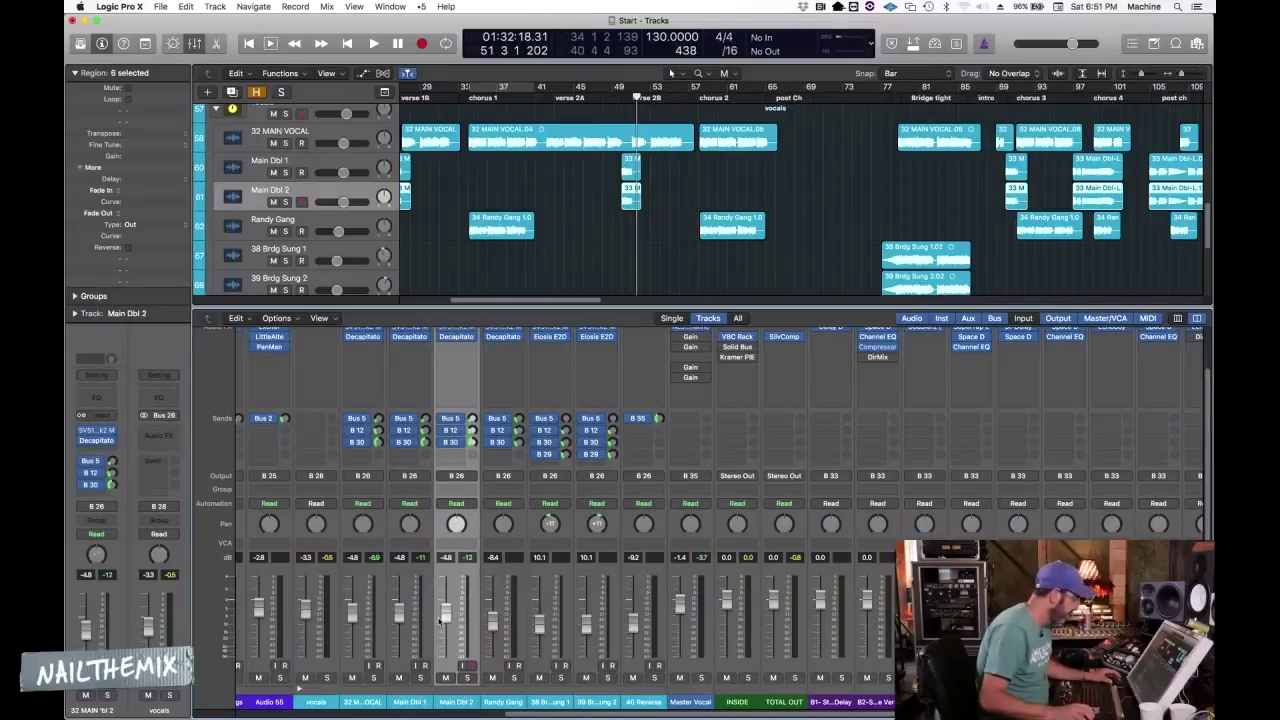
key(space)
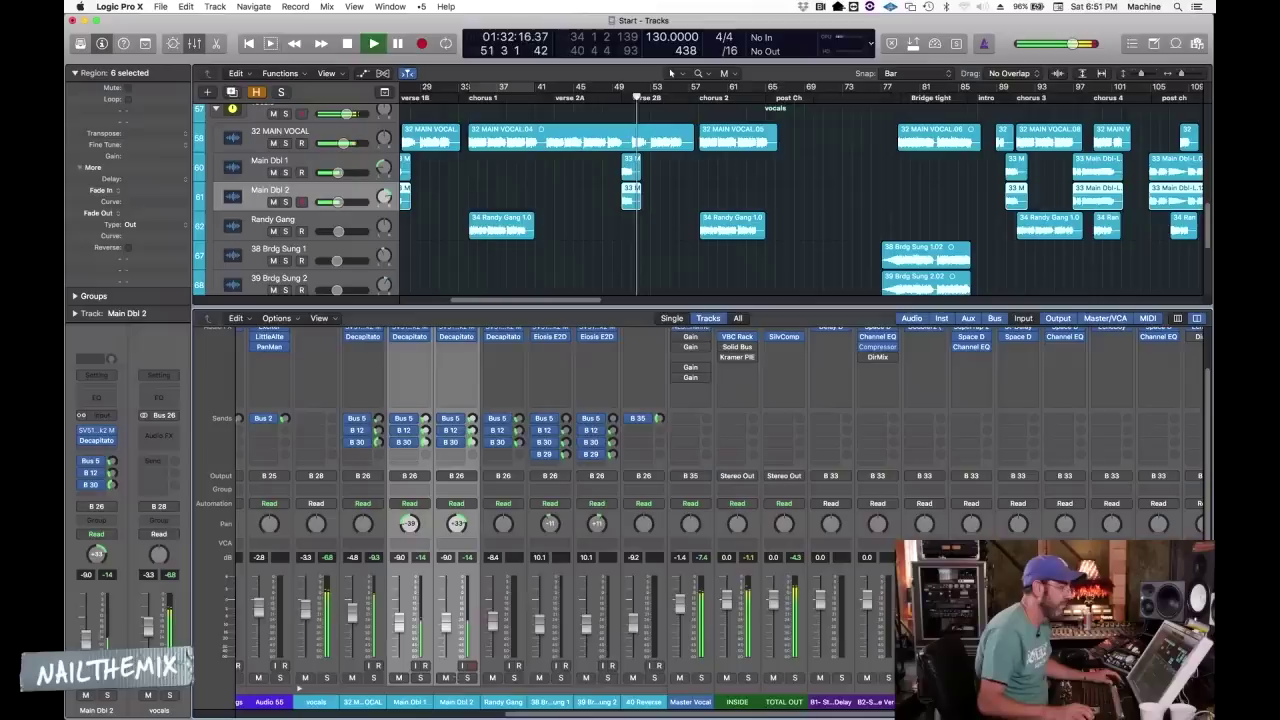
Step: Select the Randy Gang track and play the mix from bar 89 to hear the gang vocals around chorus 3
click(996, 97)
key(super+Left)
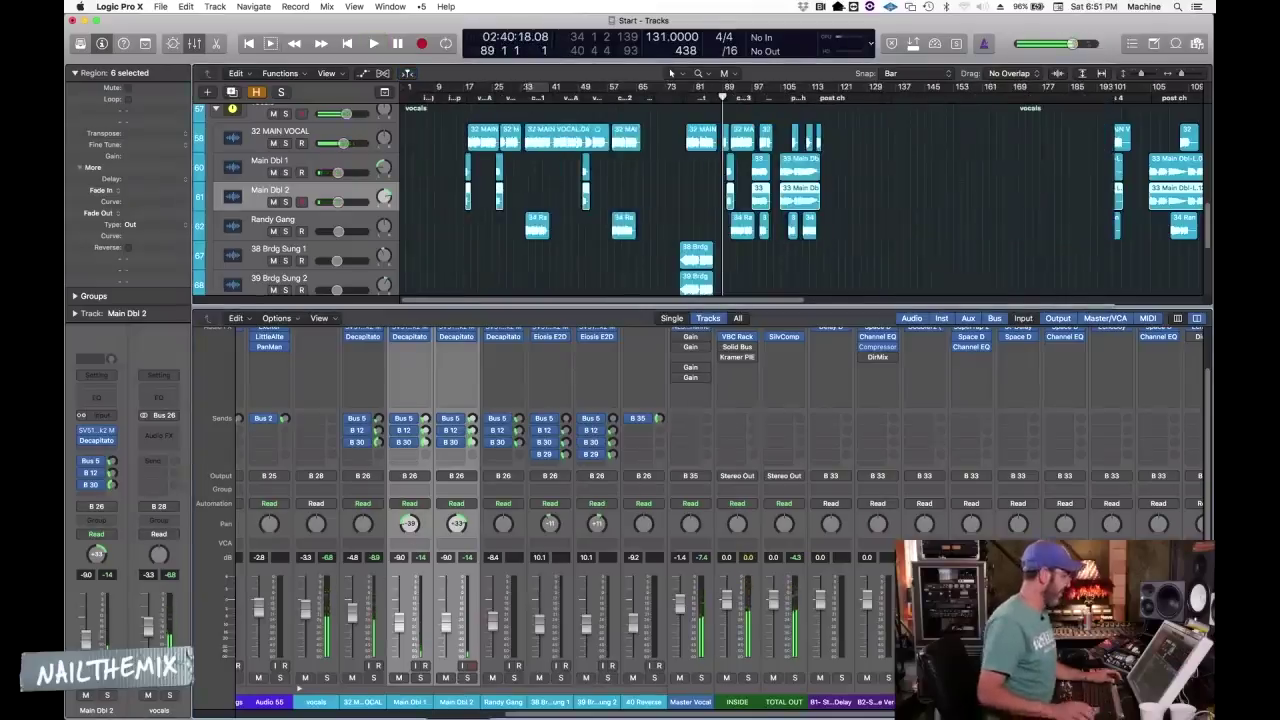
key(Down)
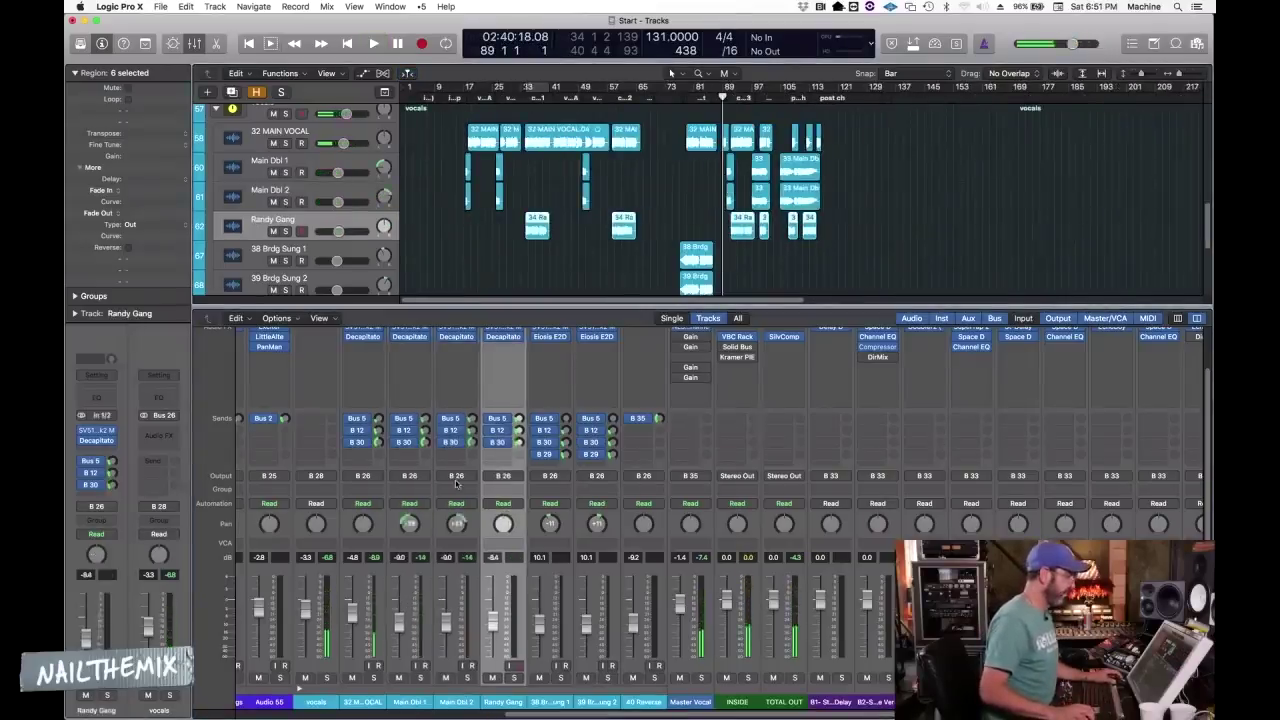
key(space)
Step: Solo the 38 Brdg Sung 1 track and set a cycle over the tight bridge from bar 79 to bar 86
key(alt+comma)
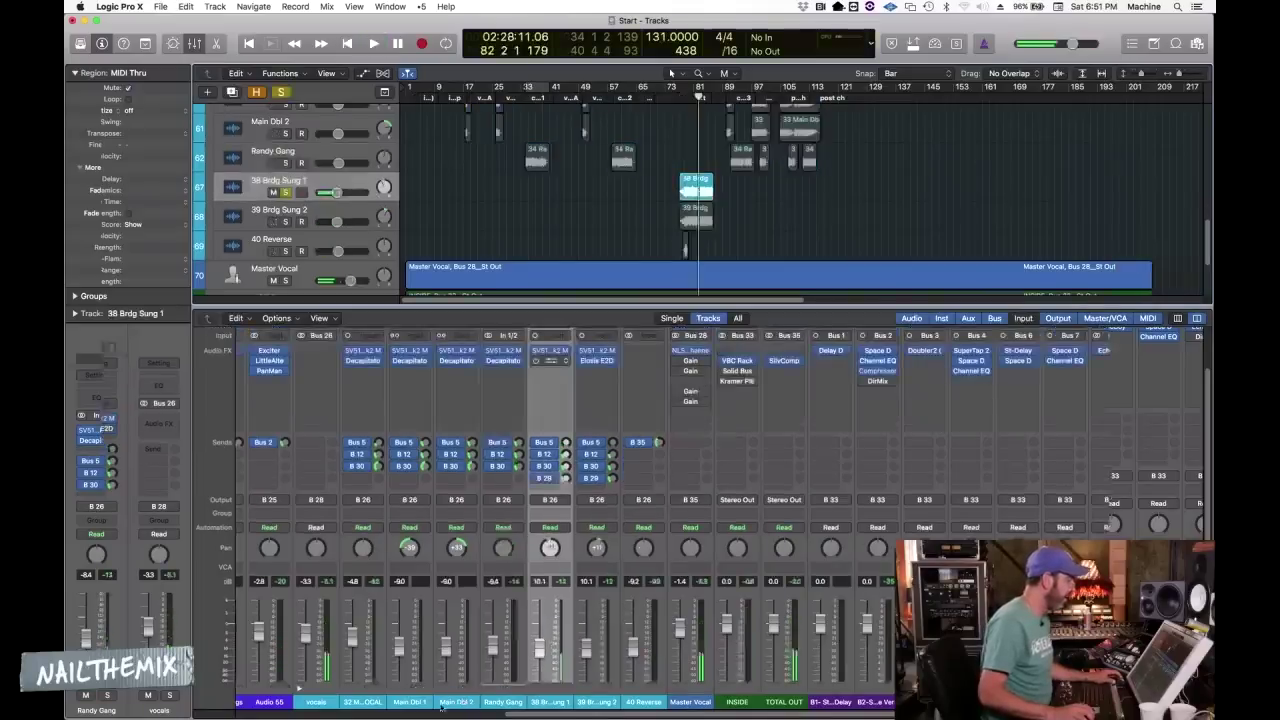
key(super+Right)
key(super+Right)
key(super+Right)
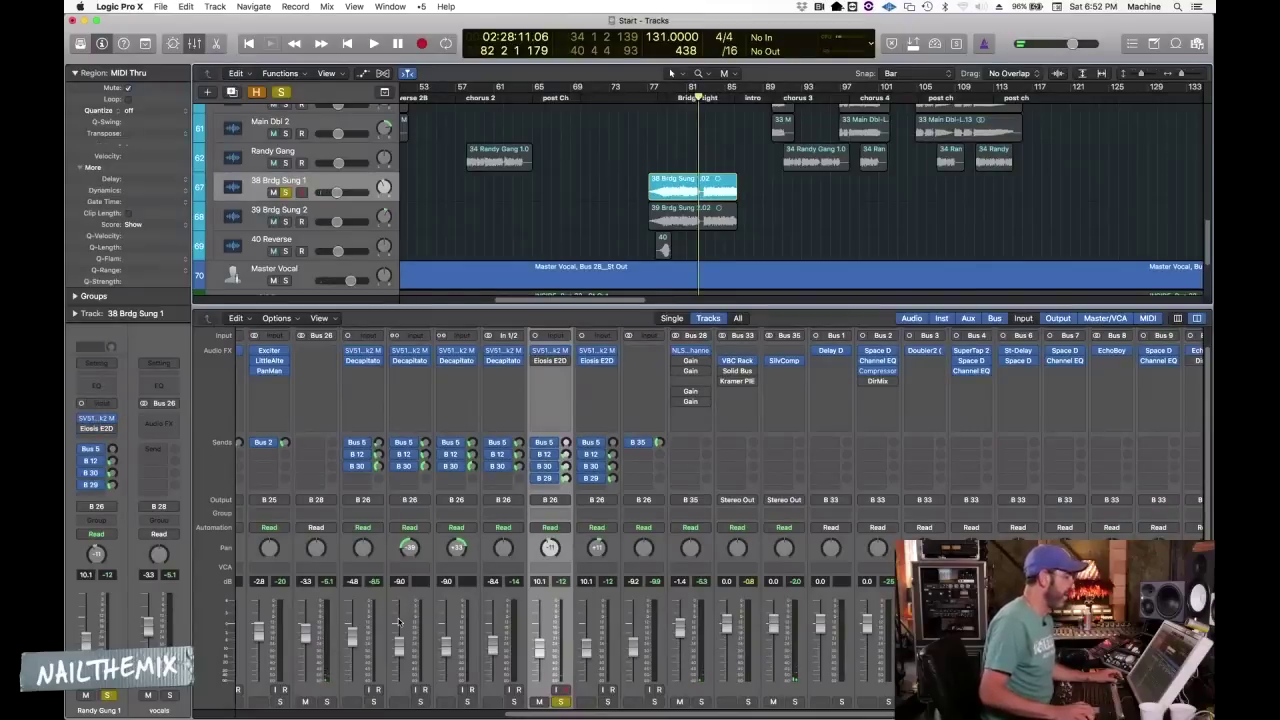
key(space)
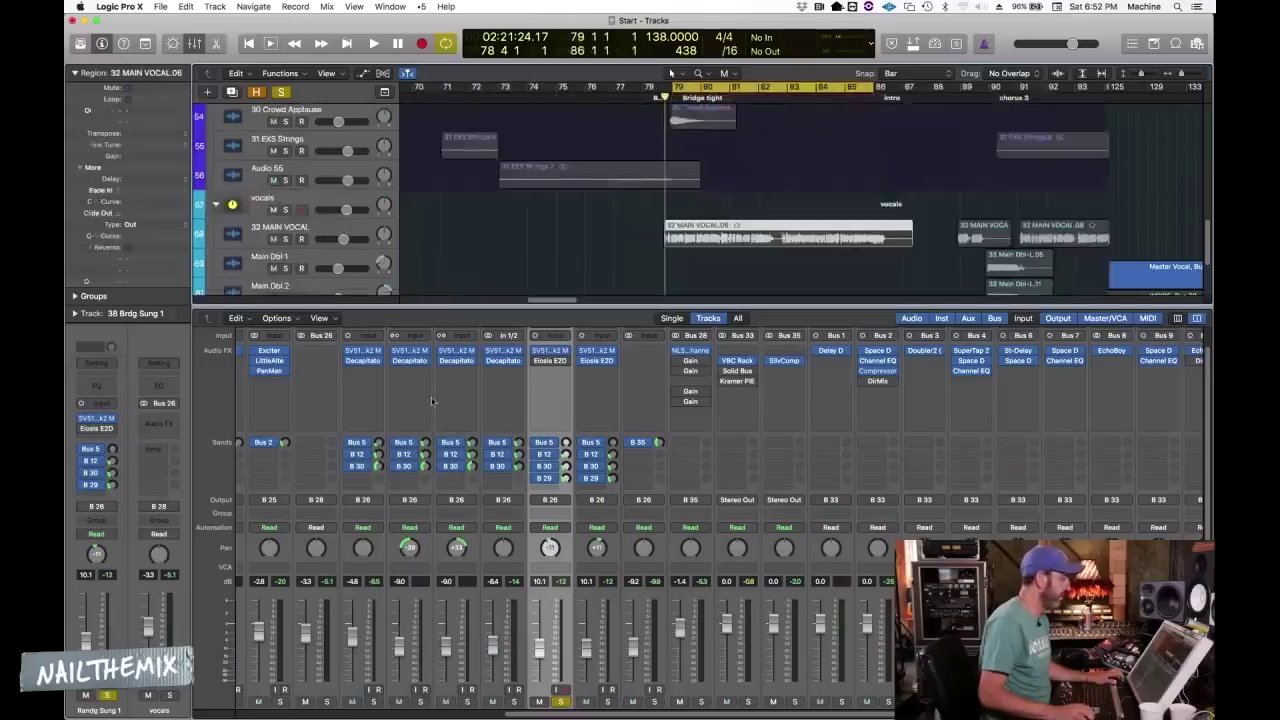
Step: Play the cycled bridge without the solo and raise the main vocal to -4.2 dB
key(space)
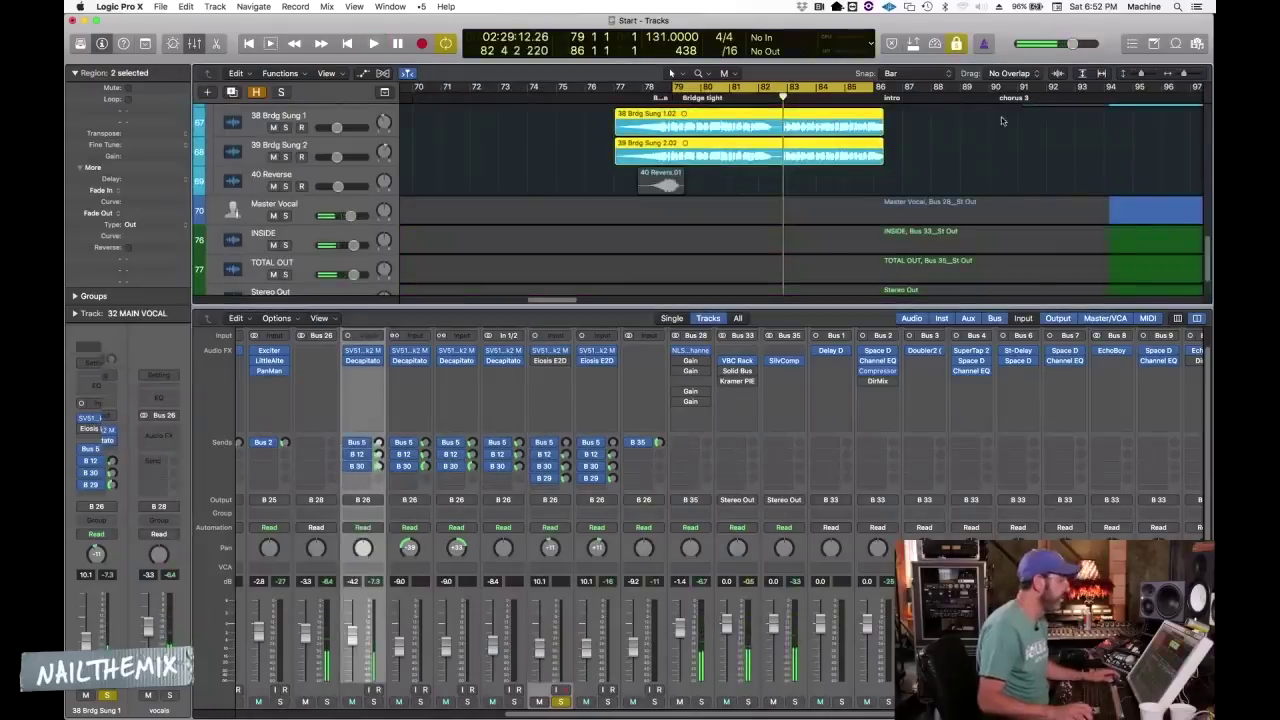
key(space)
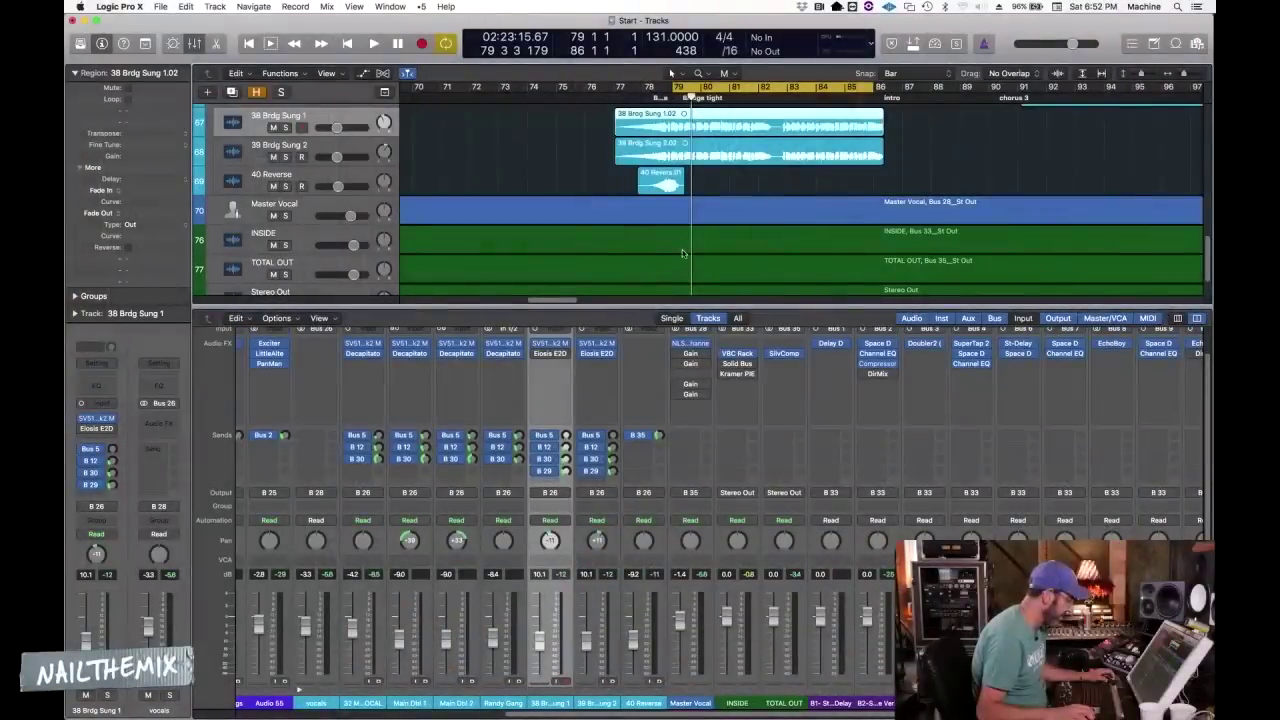
Step: Solo 38 Brdg Sung 1, play it and open its SV517Mk2 EQ to examine the curve
key(s)
key(space)
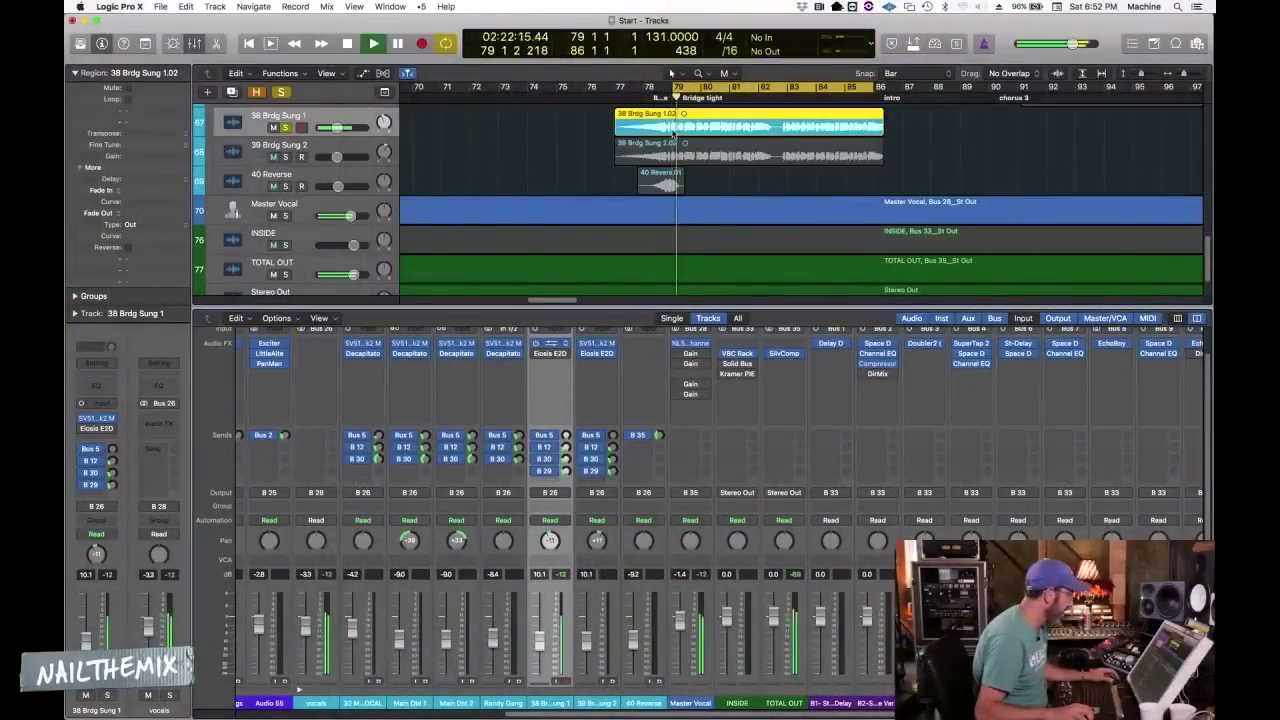
click(550, 343)
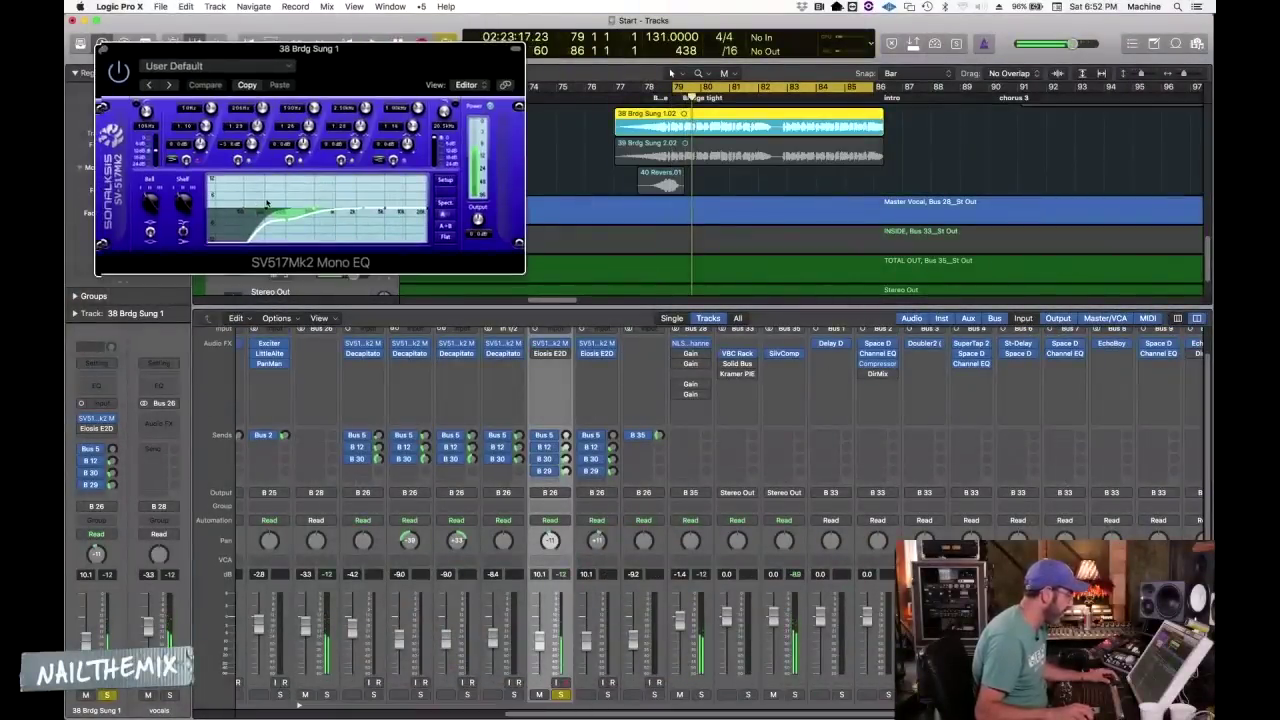
click(564, 199)
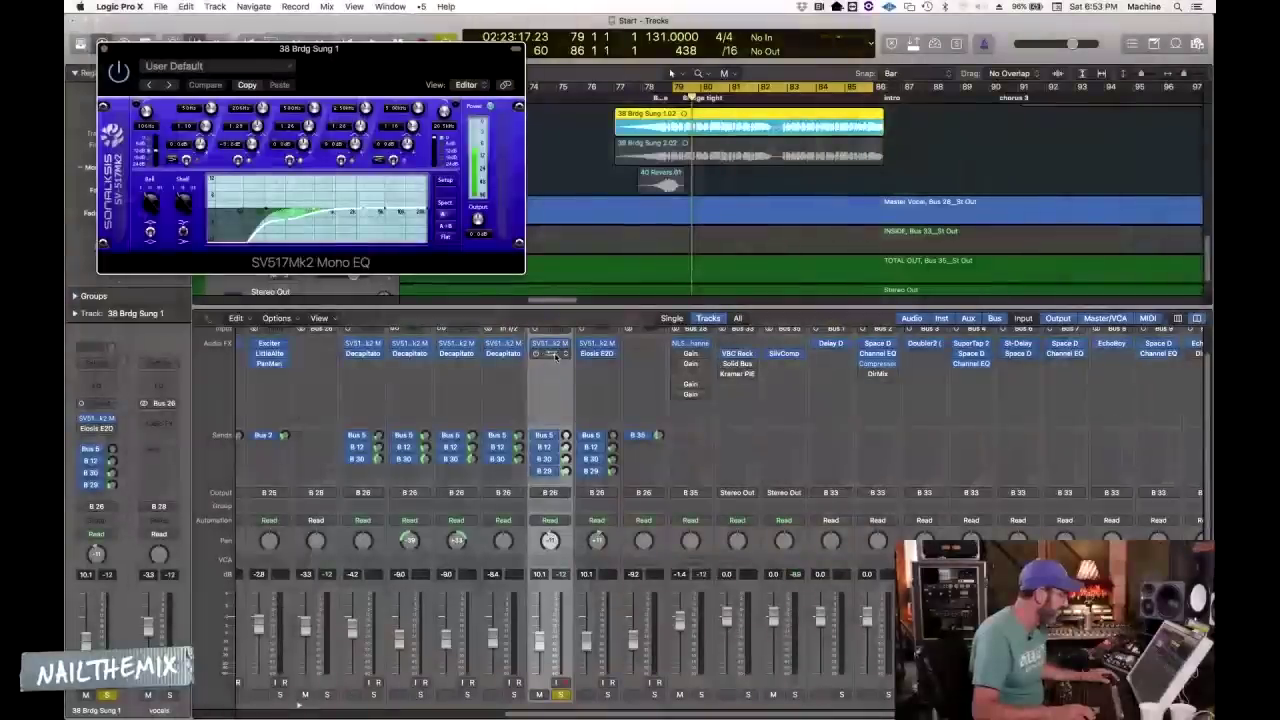
Step: Open the E2Deesser on 38 Brdg Sung 1 and adjust its sensitivity while the soloed bridge vocal plays
click(555, 357)
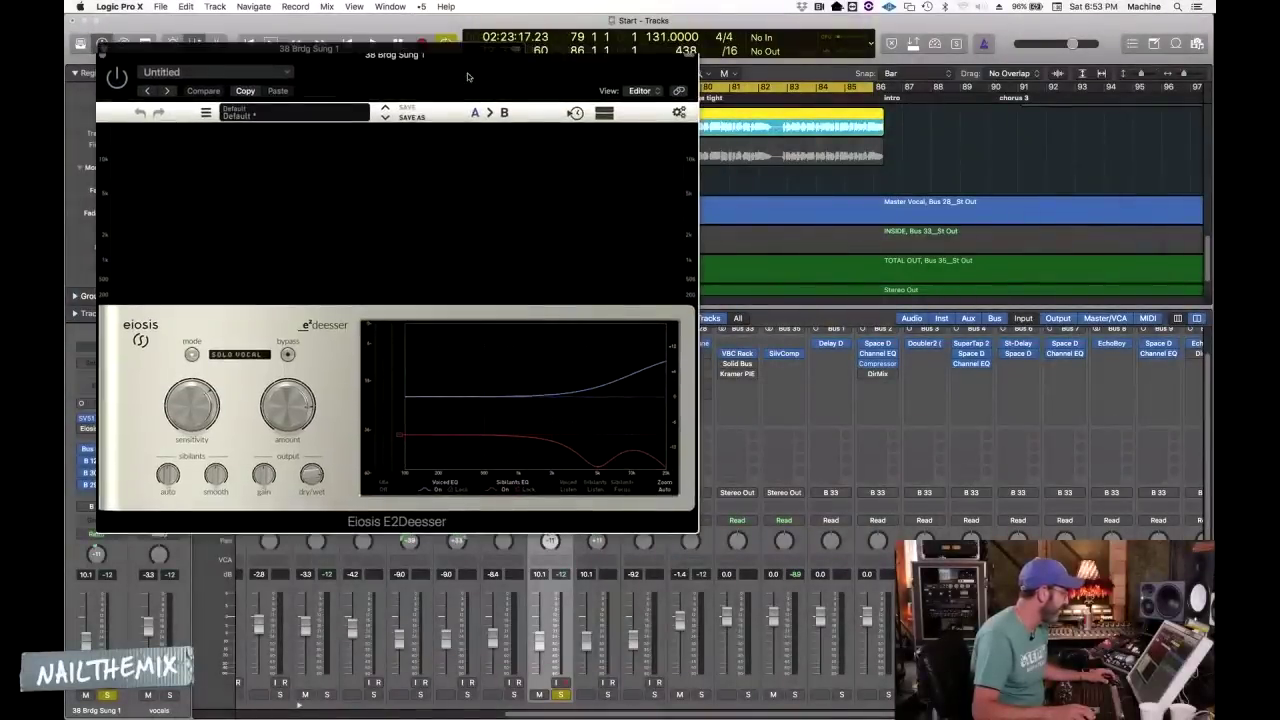
drag(458, 54, 554, 162)
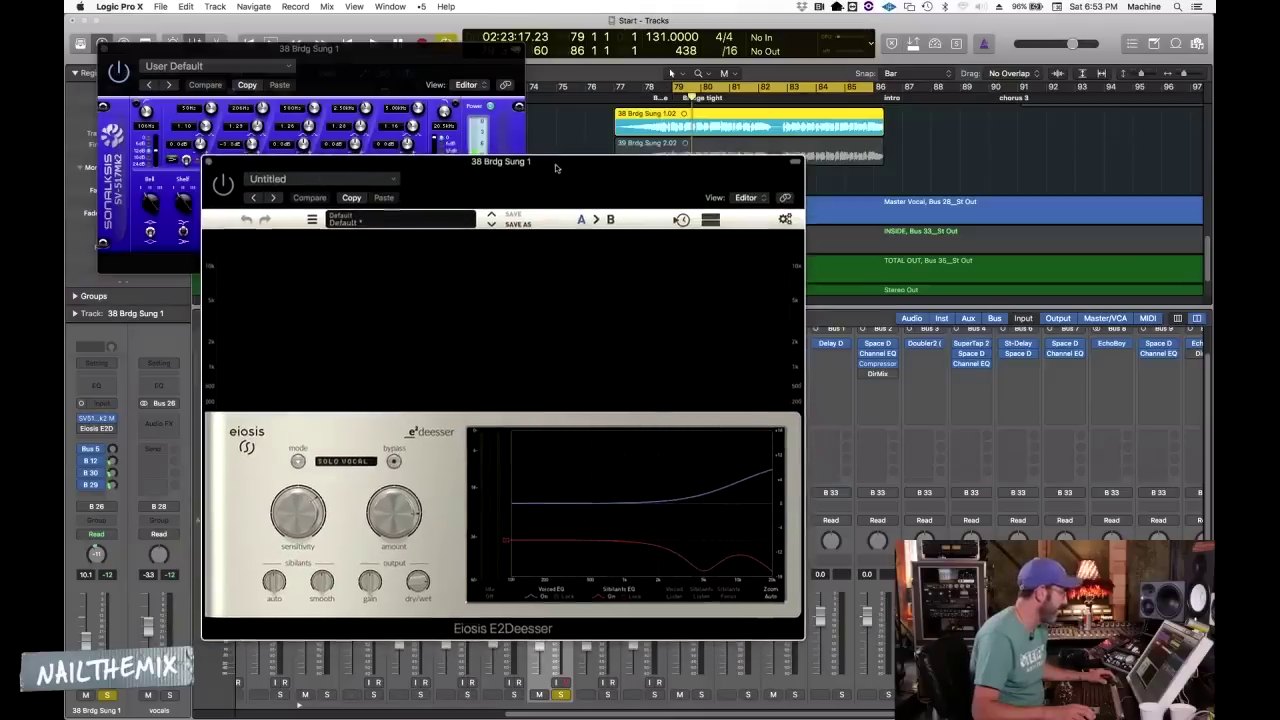
drag(553, 165, 245, 140)
key(space)
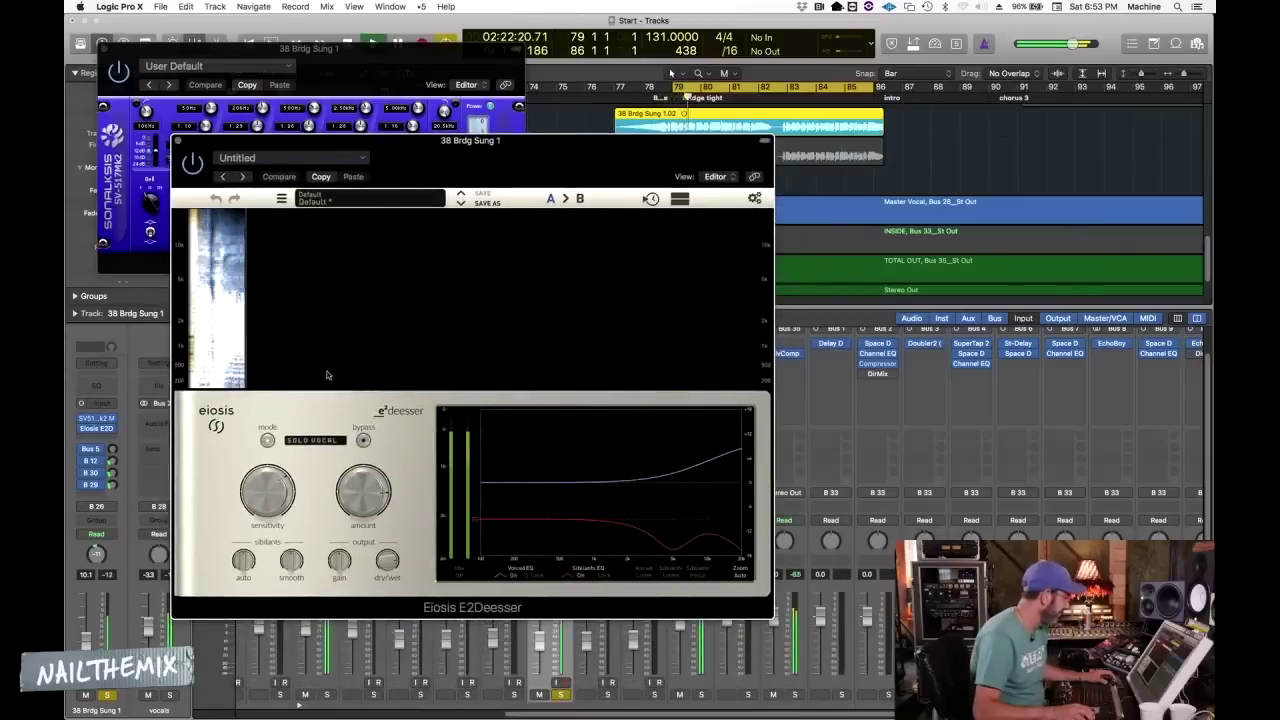
drag(257, 487, 258, 480)
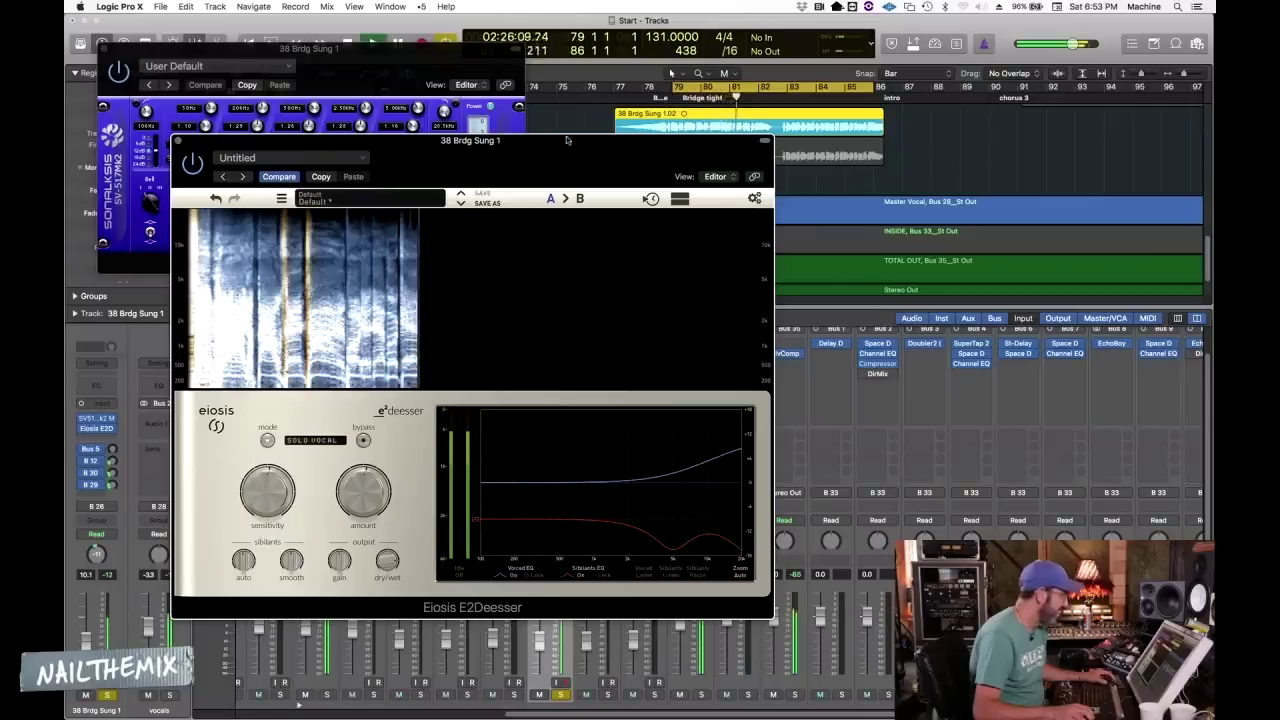
drag(566, 140, 568, 137)
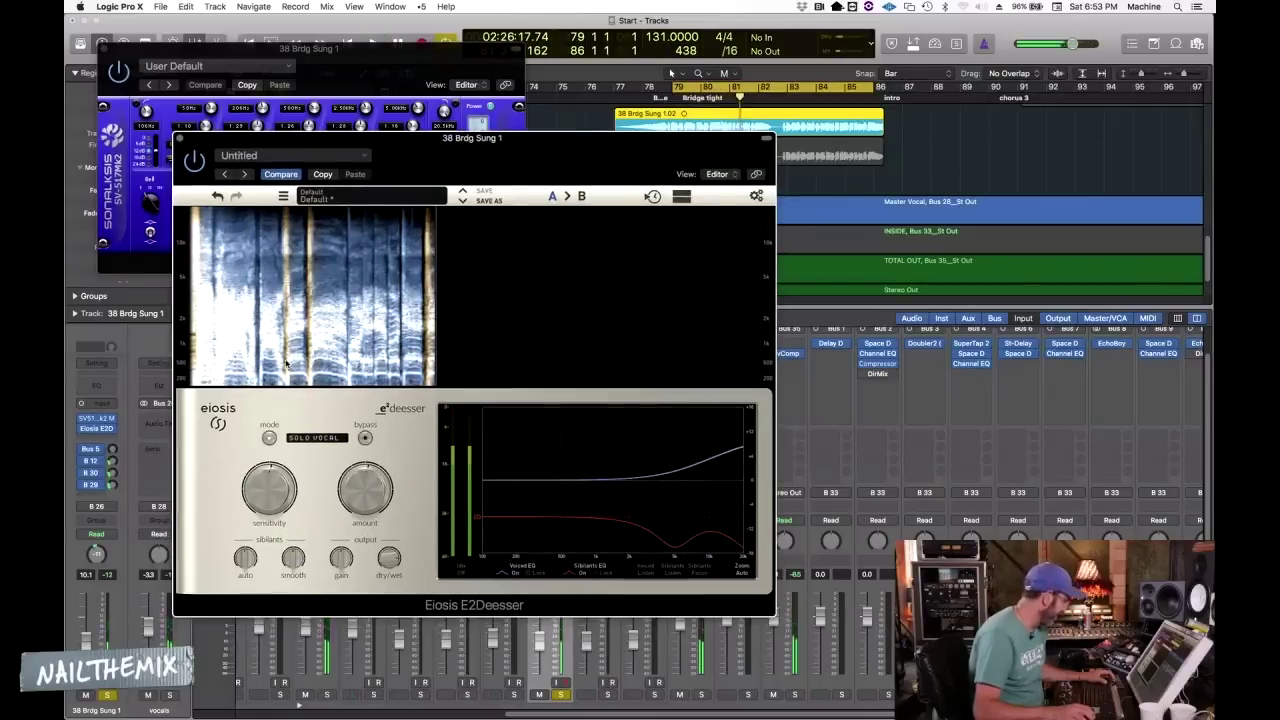
Step: Audition the de-essed bridge vocal through the cycle, watch the sibilance display, and close the E2Deesser
key(space)
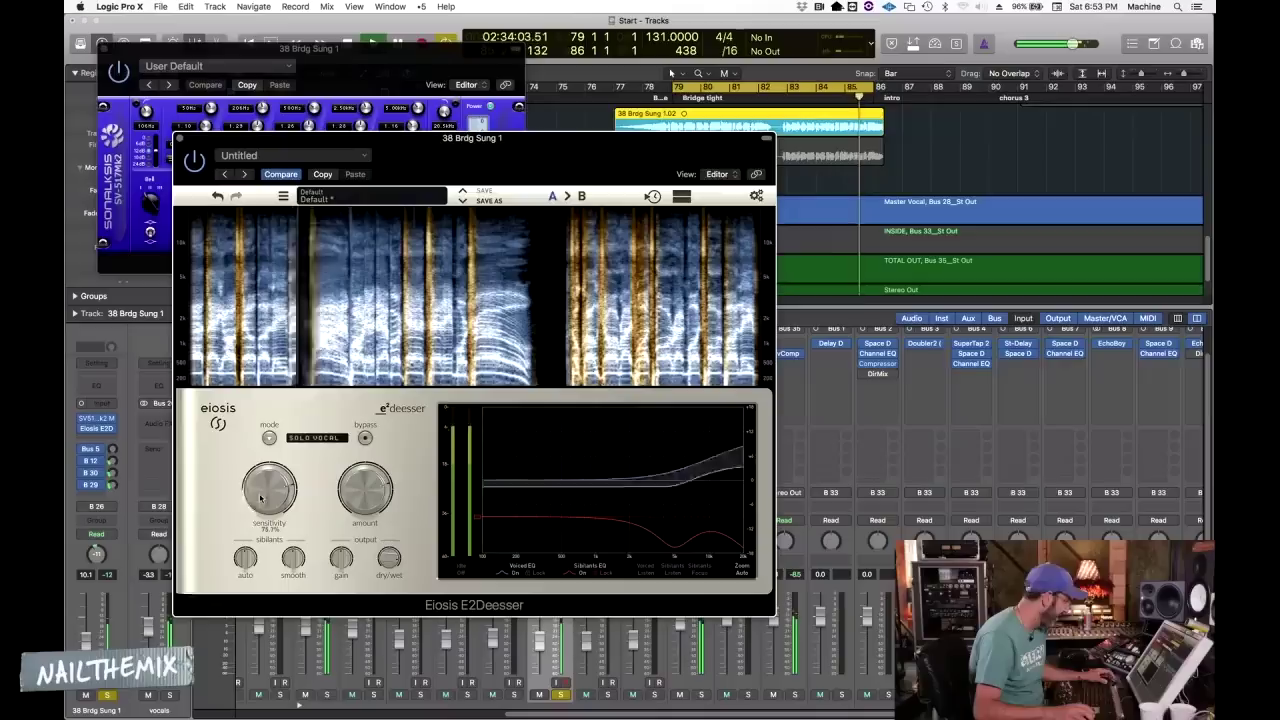
key(space)
drag(418, 138, 420, 170)
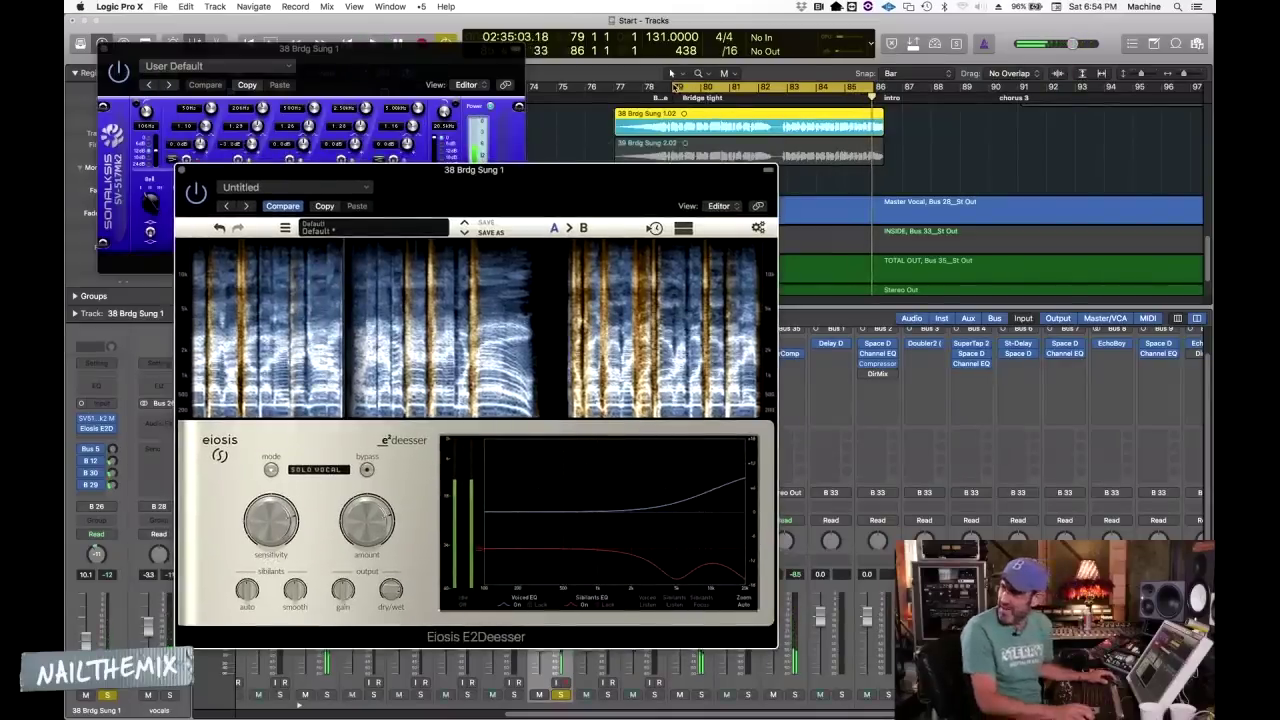
key(space)
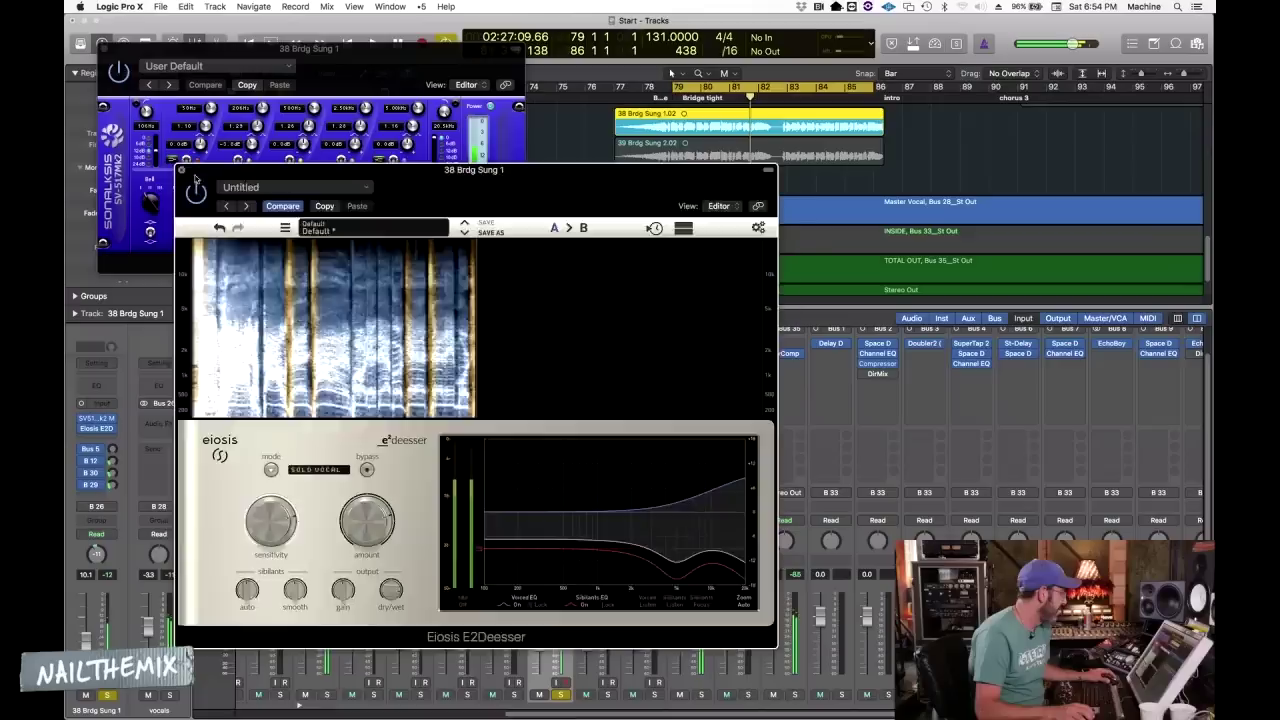
key(super+w)
Step: Set the low-cut frequency of the EQ on 38 Brdg Sung 1 to 117 Hz during playback, and close the EQ
key(space)
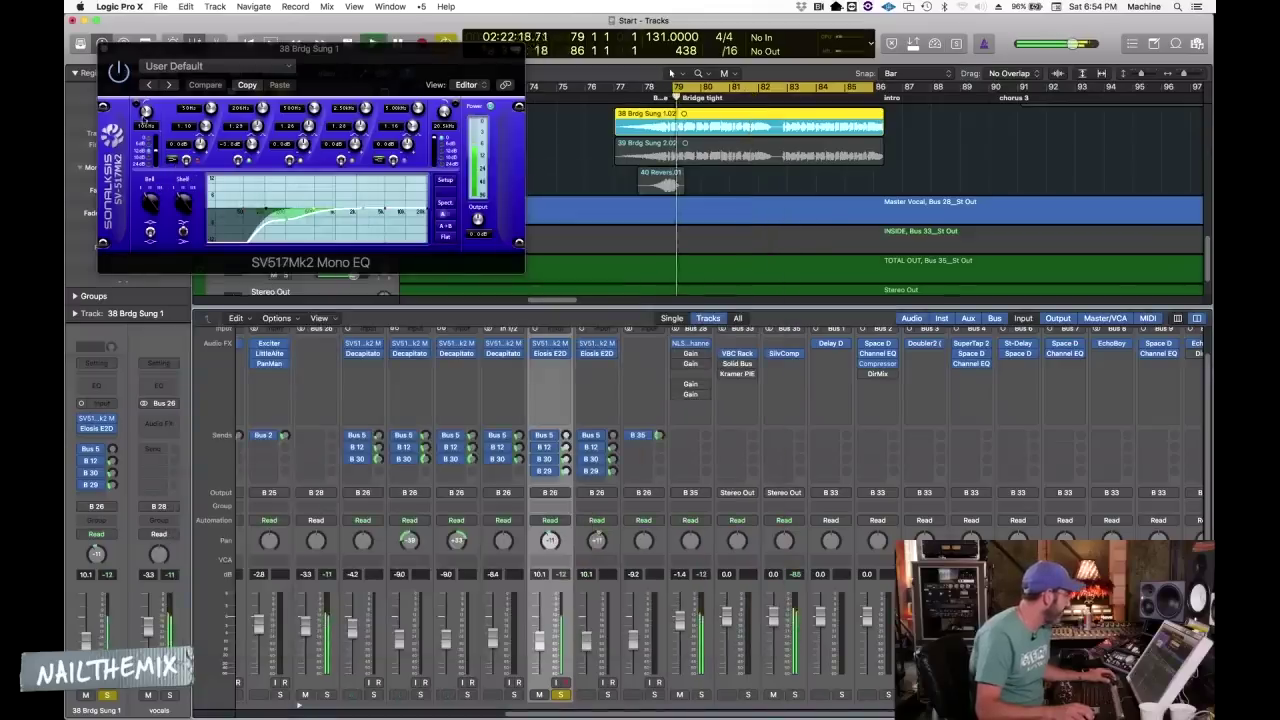
drag(146, 111, 146, 100)
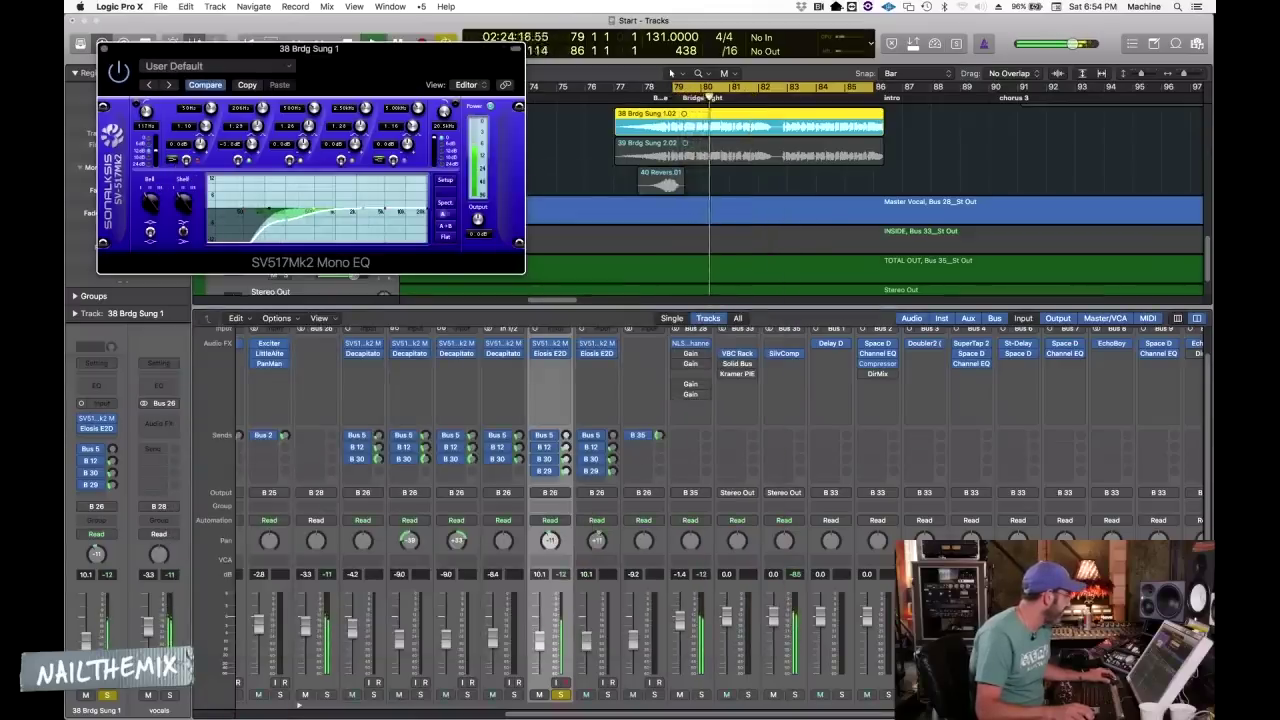
click(102, 48)
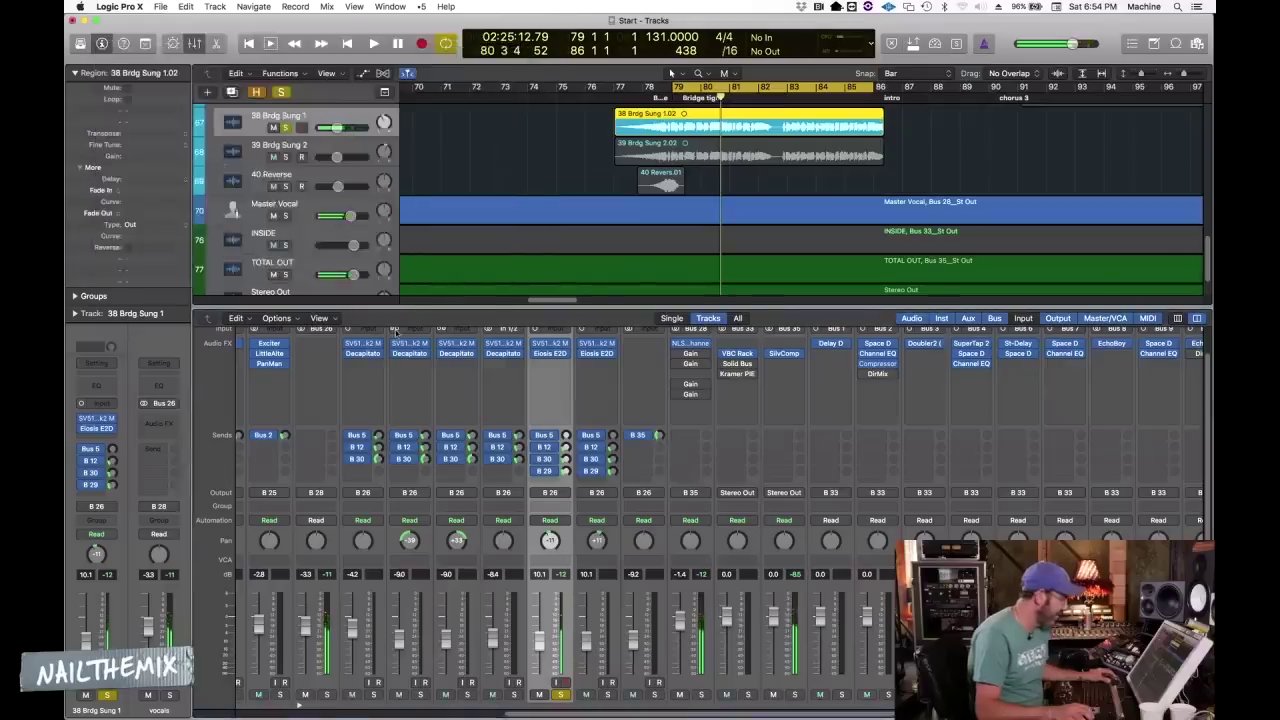
scroll(562, 580, down, 2)
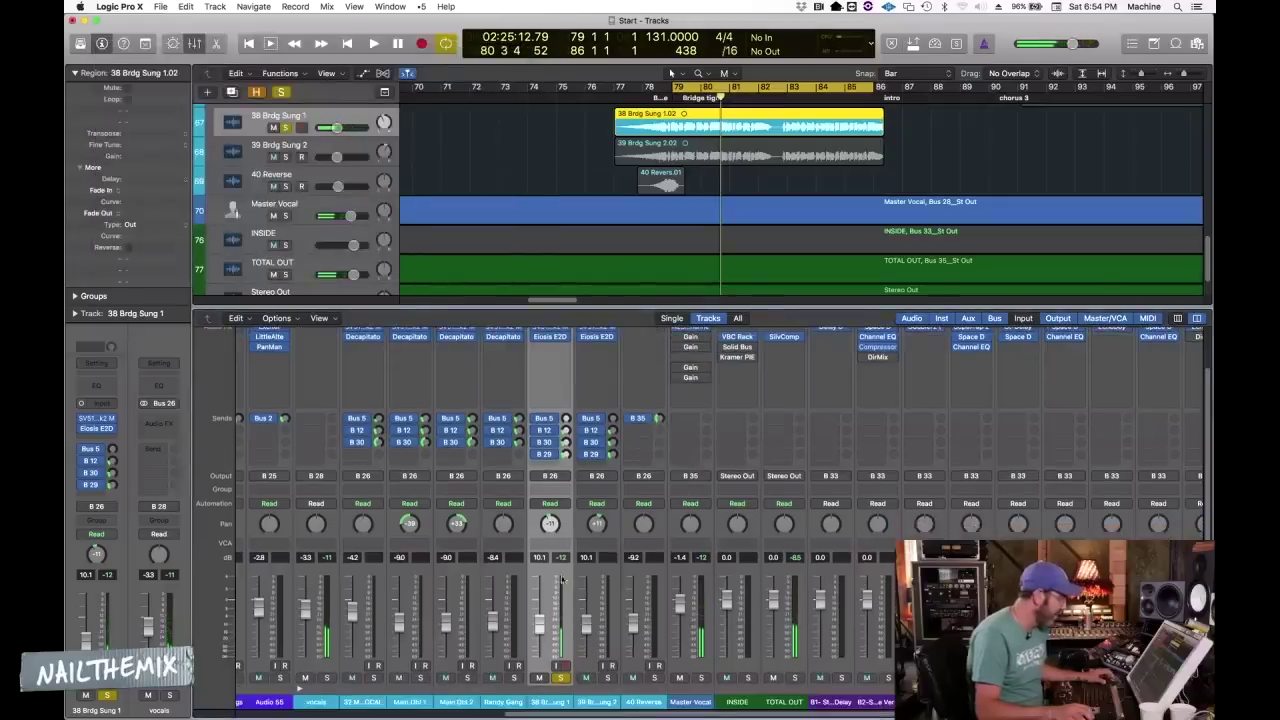
Step: Select the 39 Brdg Sung 2 channel and take 38 Brdg Sung 1 out of solo
click(600, 703)
click(547, 702)
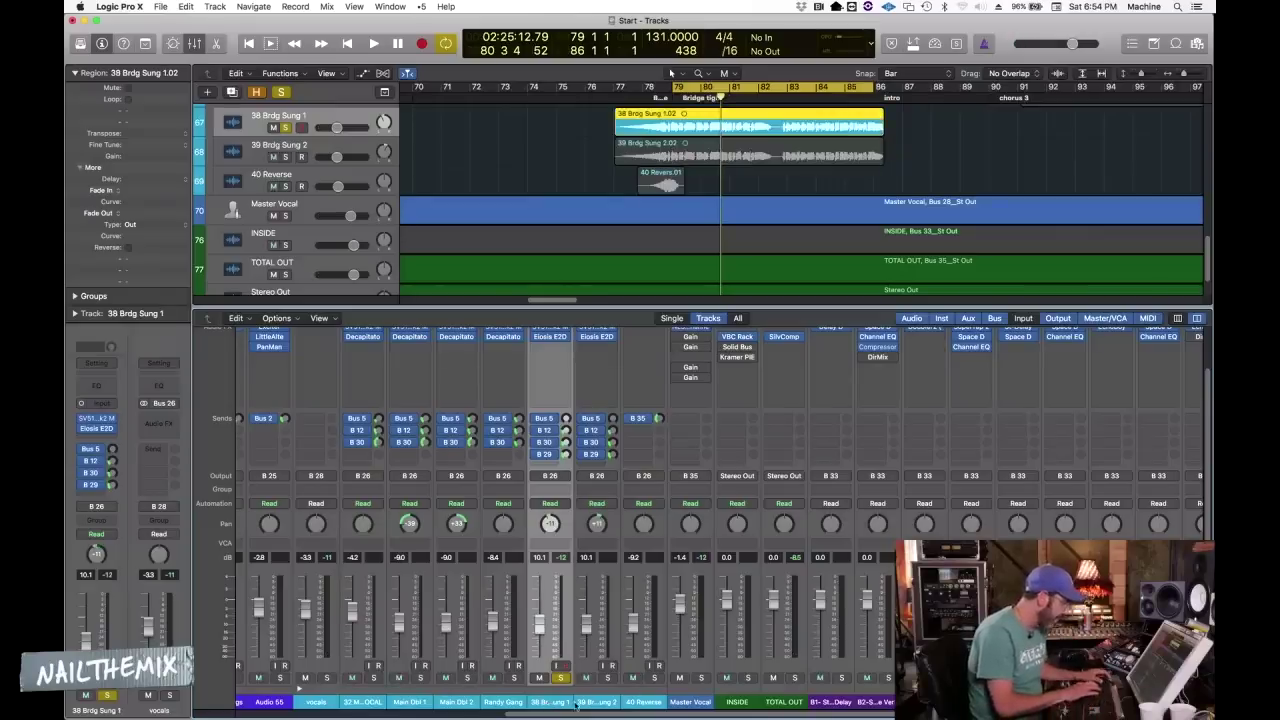
click(590, 703)
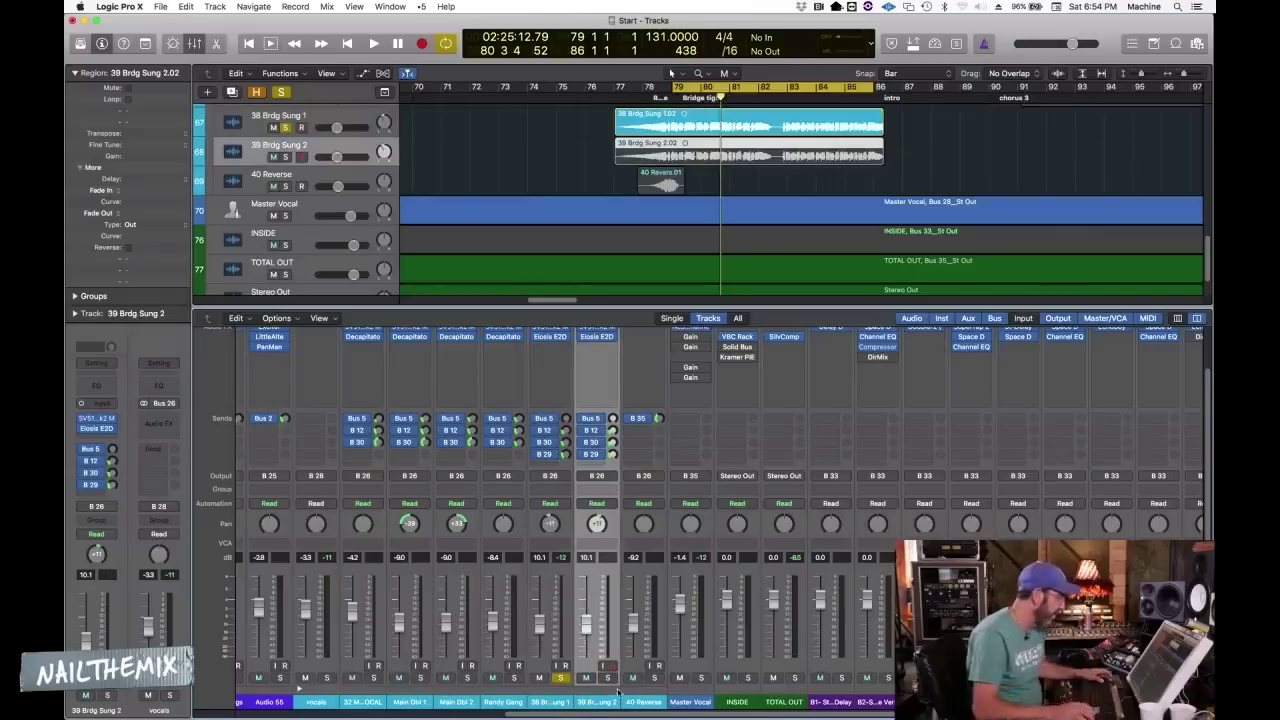
click(561, 678)
Step: Play the bridge in the full mix, panning 38 Brdg Sung 1 to -18 and 39 Brdg Sung 2 to +17, both at about -10 dB
key(space)
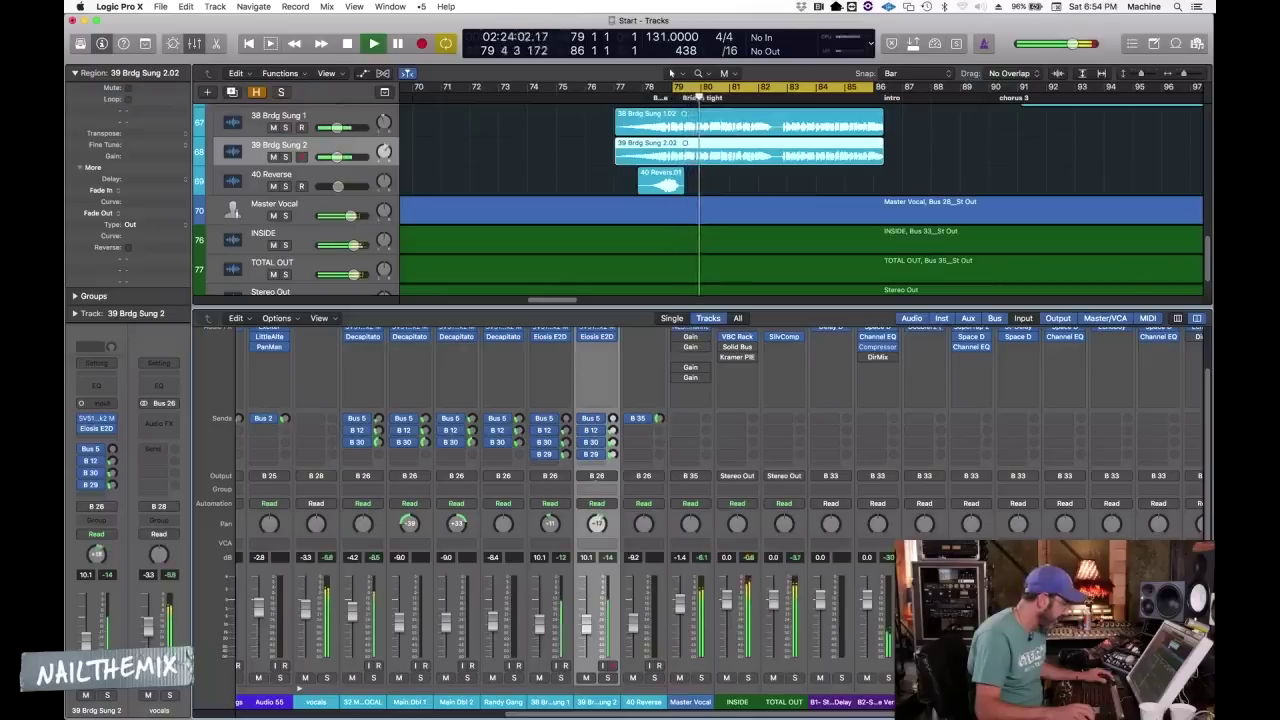
shift+click(538, 630)
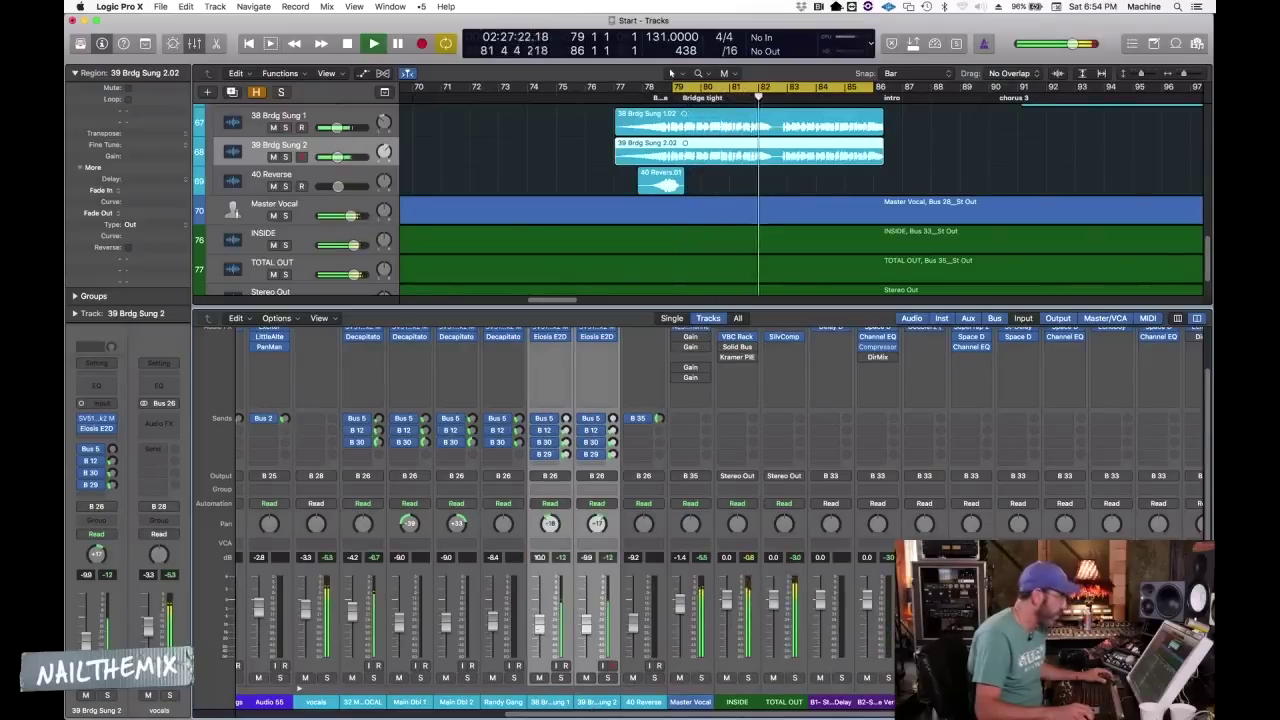
click(749, 178)
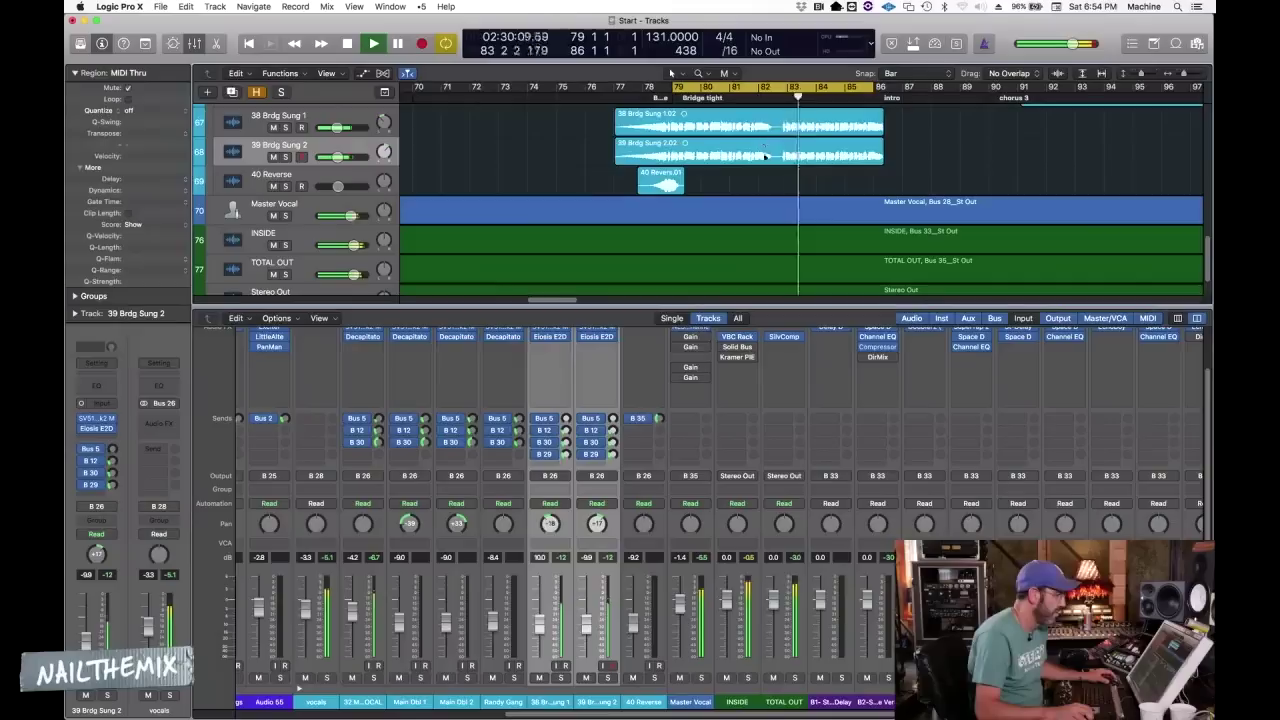
Step: Turn off cycle mode, play the second half of the bridge, and raise the two bridge vocals to -8.2 and -8.0 dB
click(705, 87)
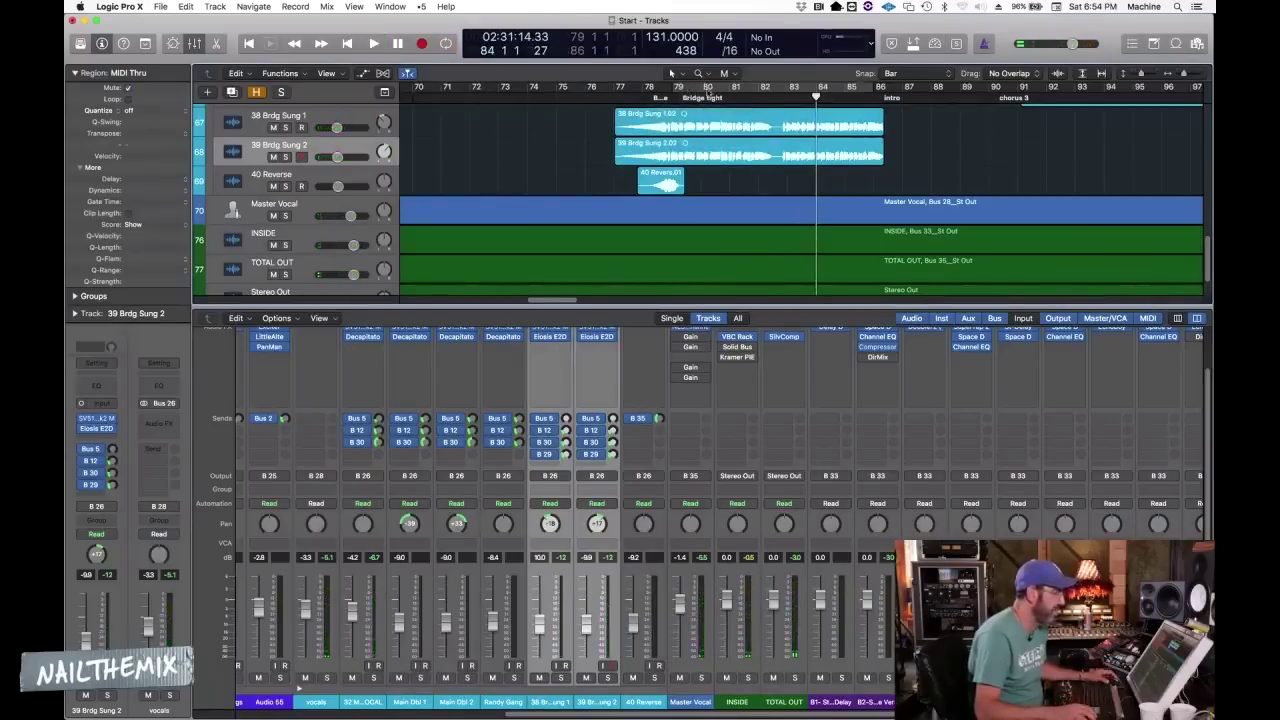
click(730, 97)
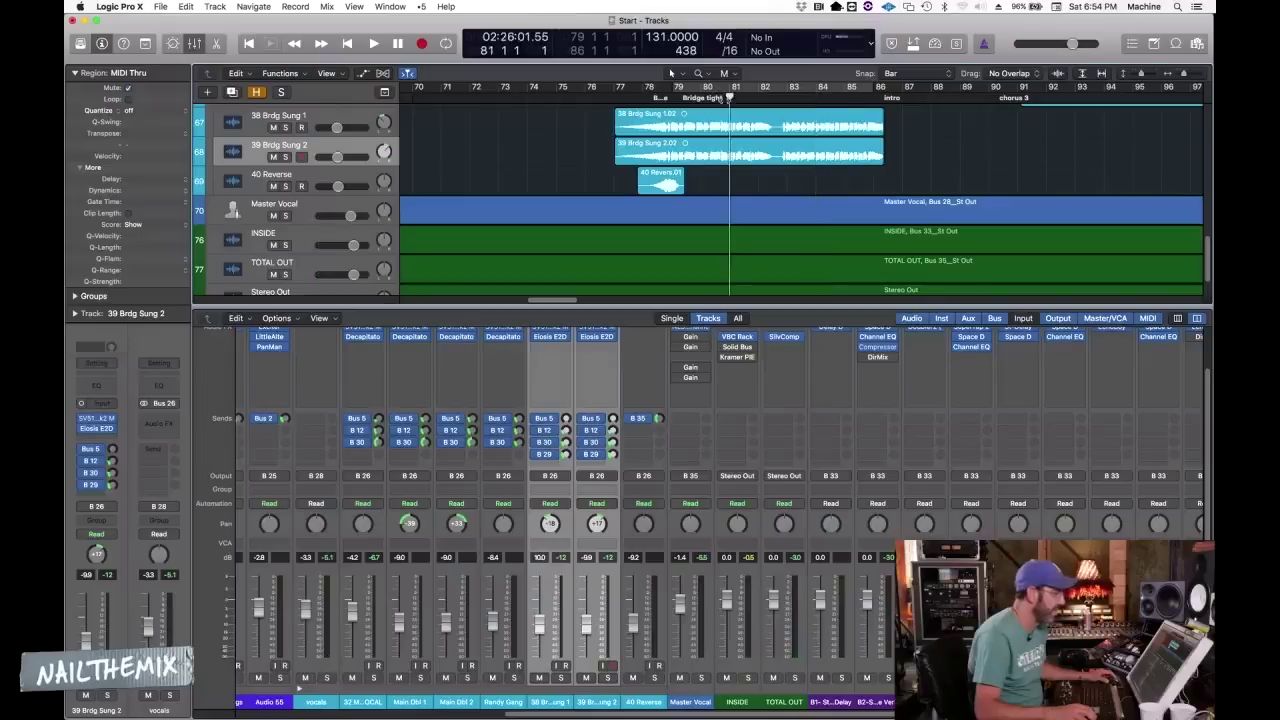
click(787, 97)
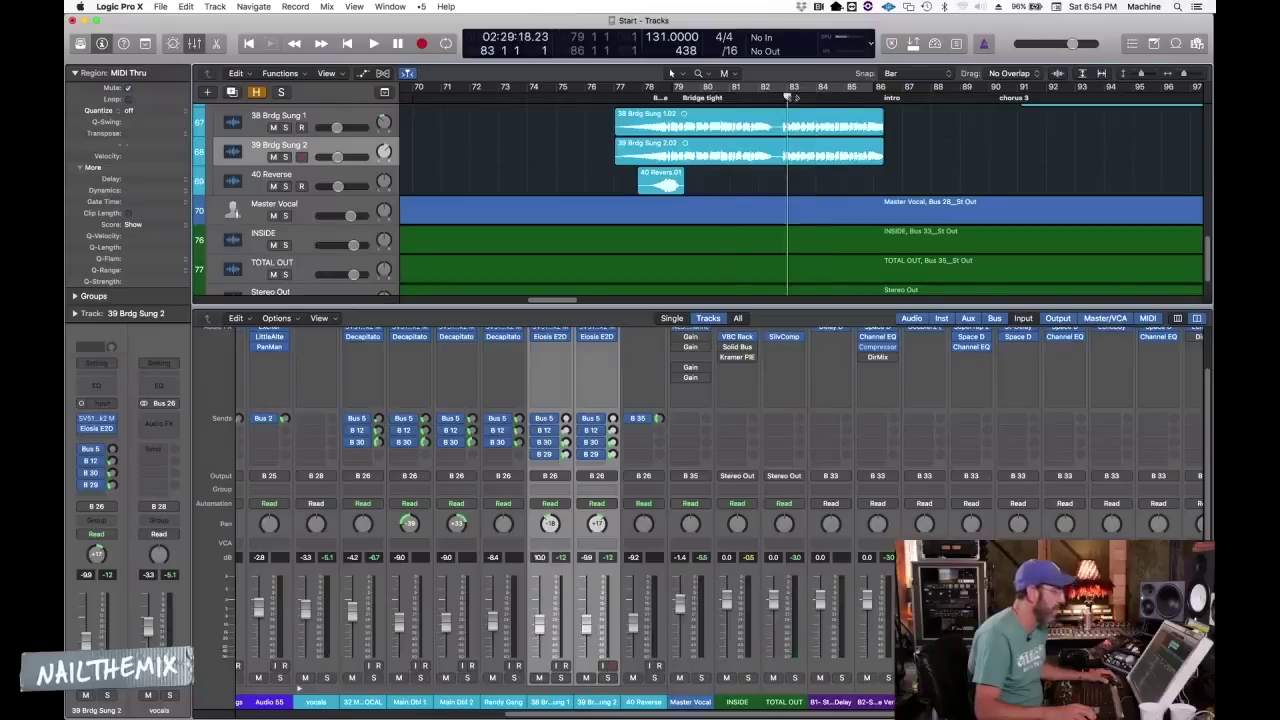
click(766, 87)
click(766, 87)
key(space)
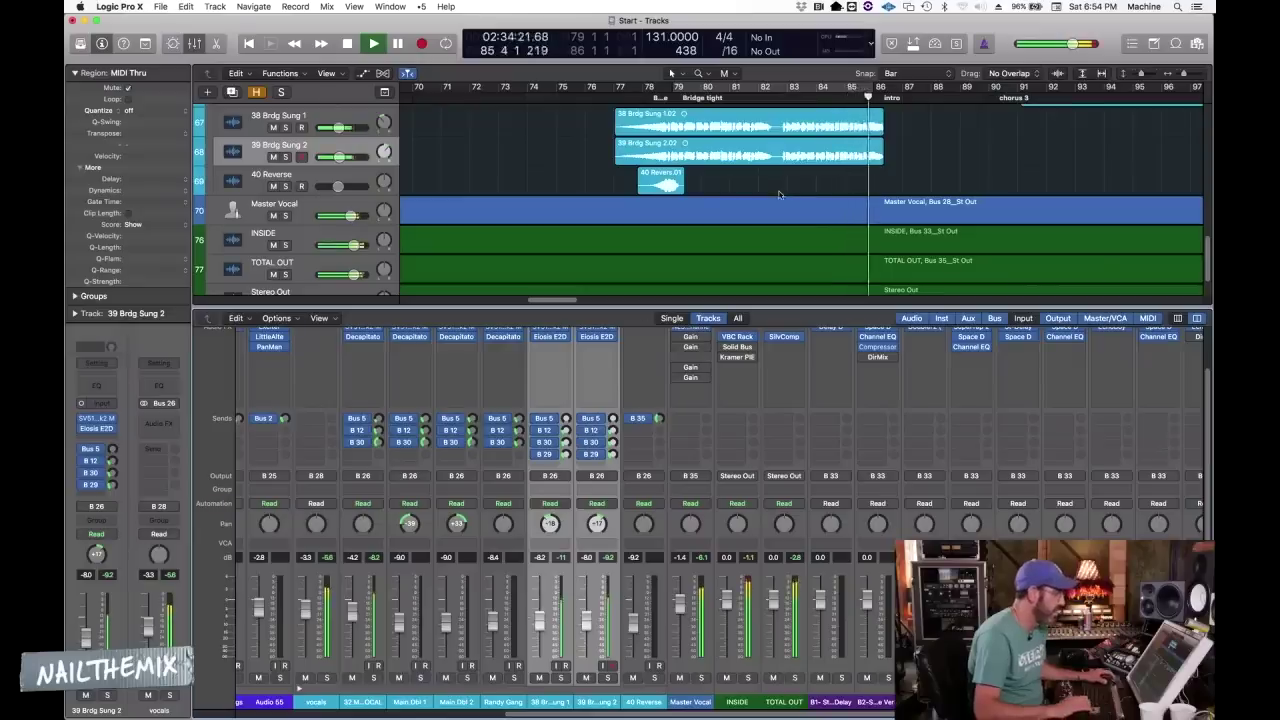
Step: Stop playback after the bridge and bring the vocal tracks of the whole song into view
key(super+Left)
key(super+Left)
key(super+Left)
key(super+Left)
scroll(771, 177, up, 5)
key(super+Left)
key(space)
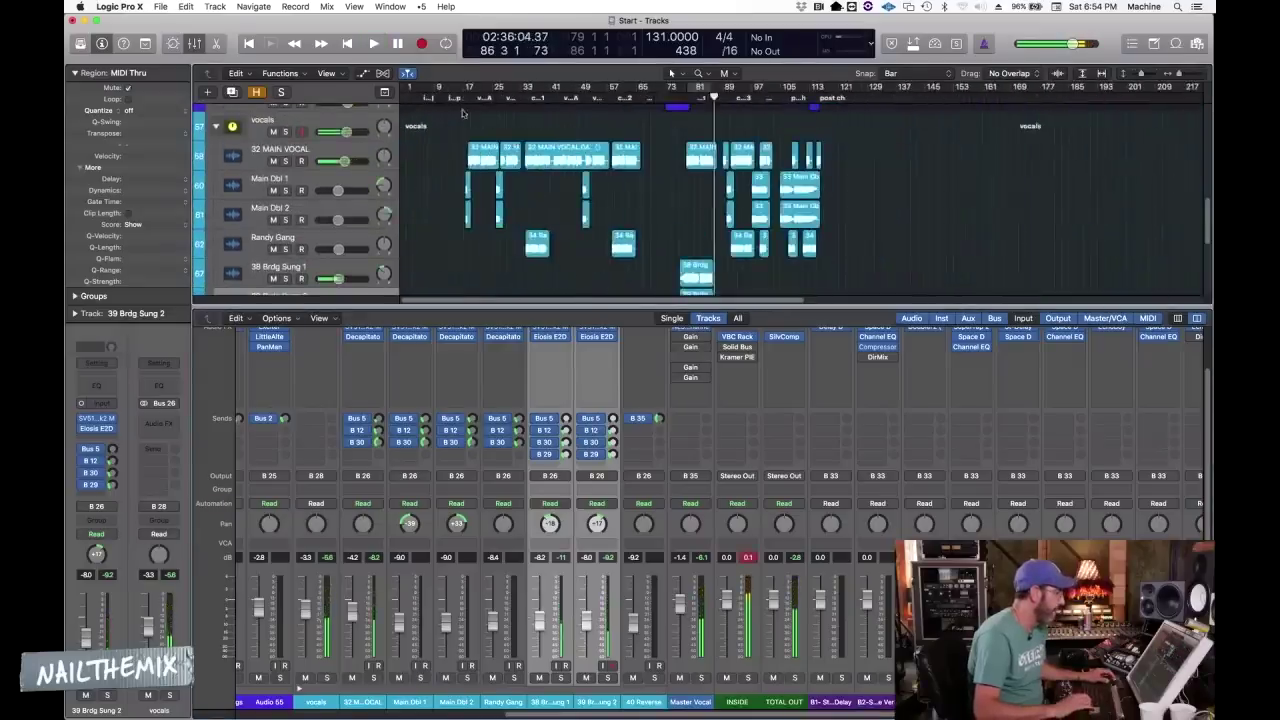